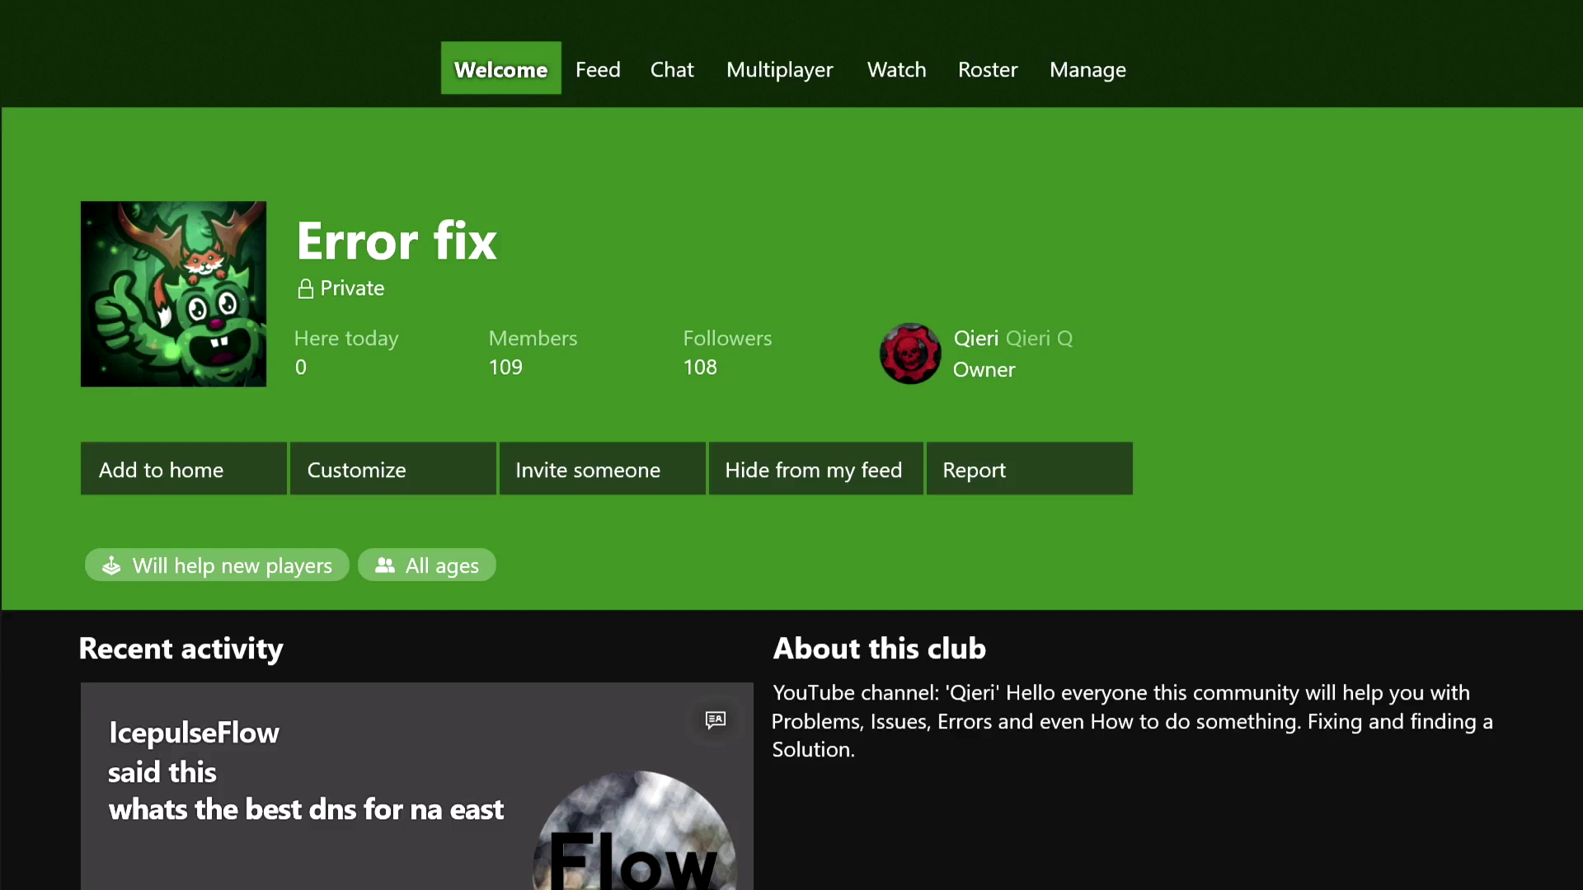
Add the Error fix club to Home so it appears as its own block
key("Down")
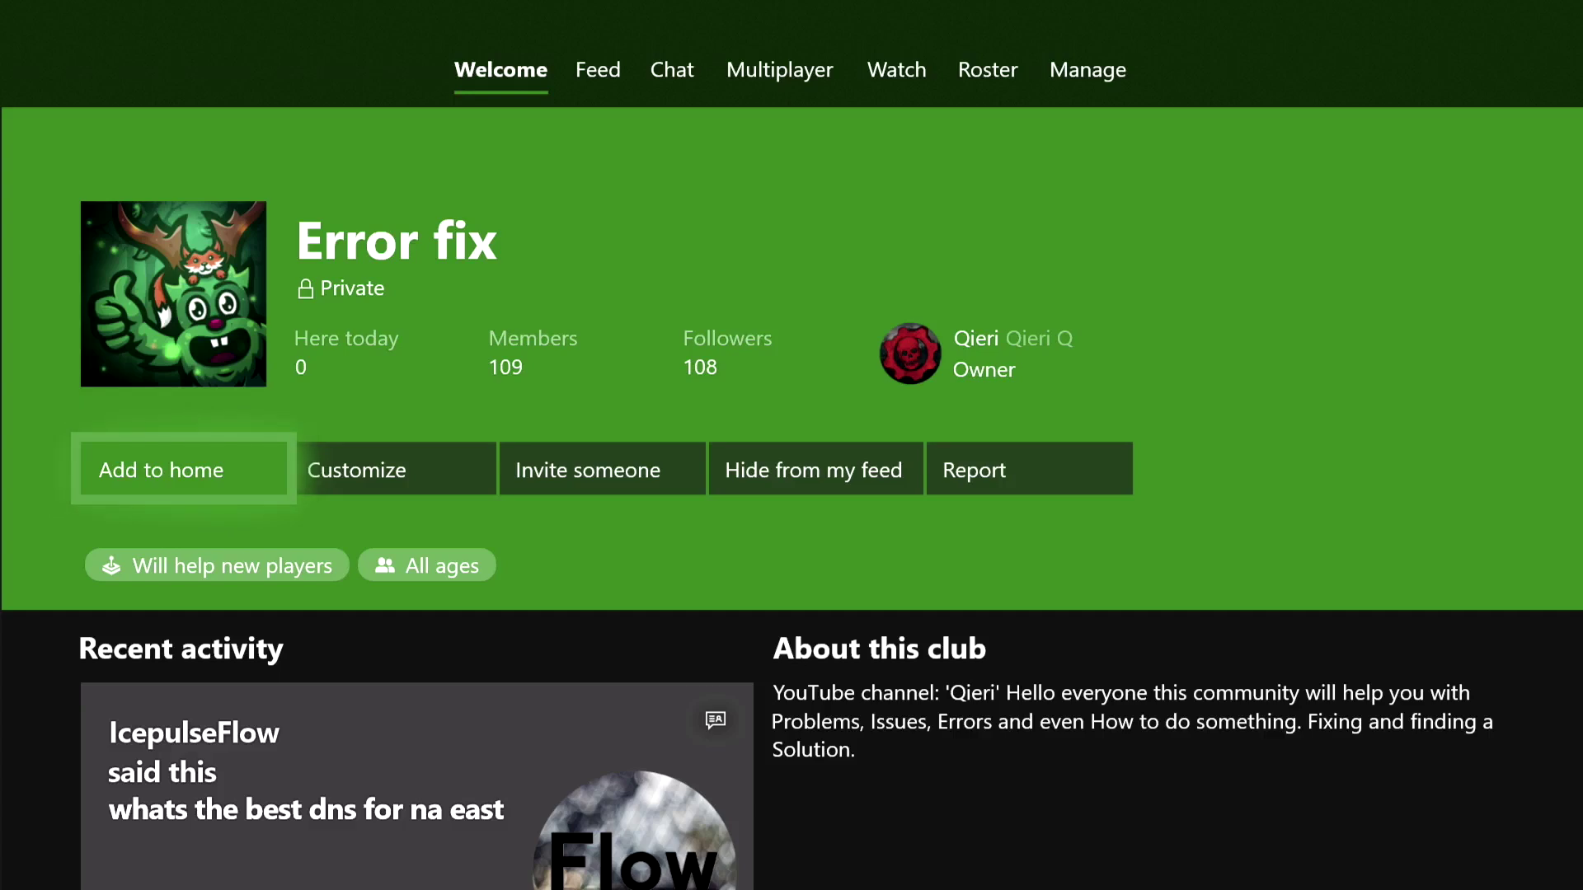
key("Return")
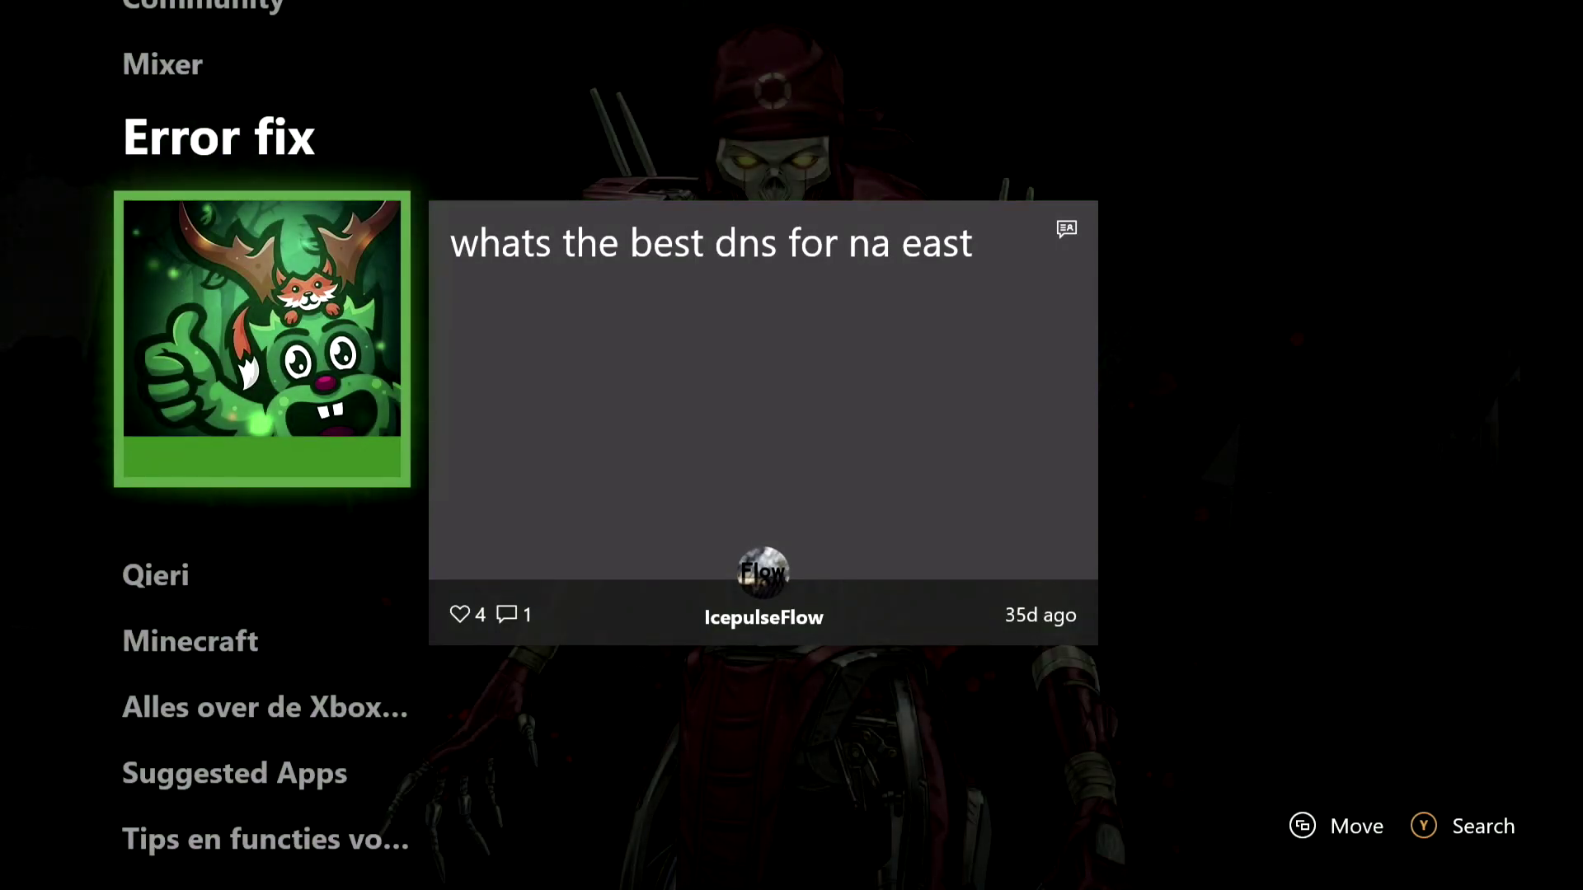
Open Network settings through the guide's Settings > General category
key("super")
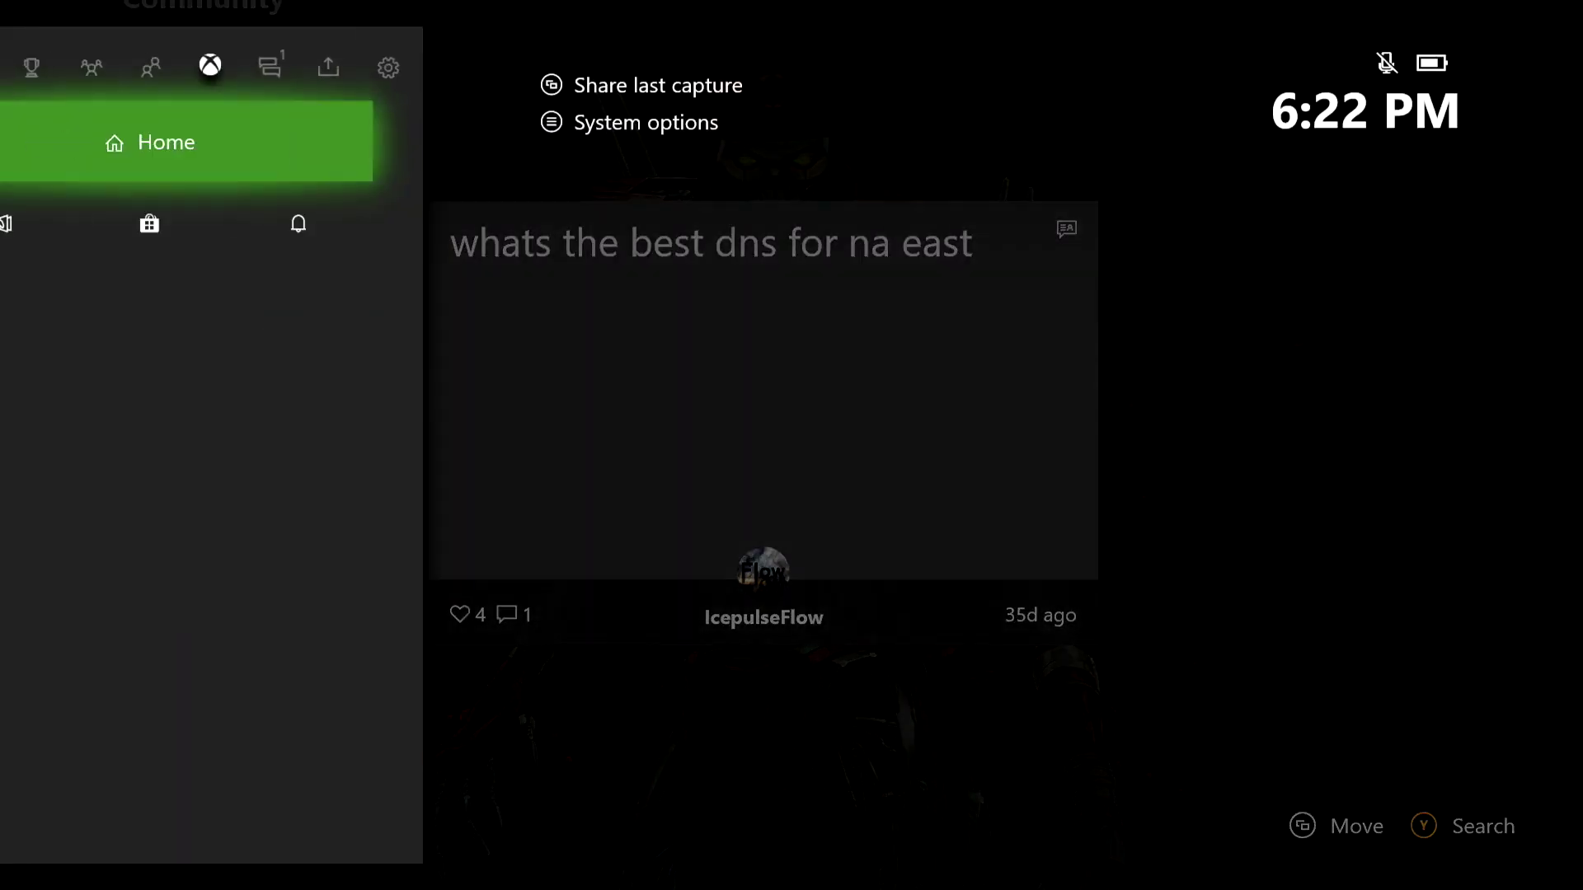
key("Down")
key("Down")
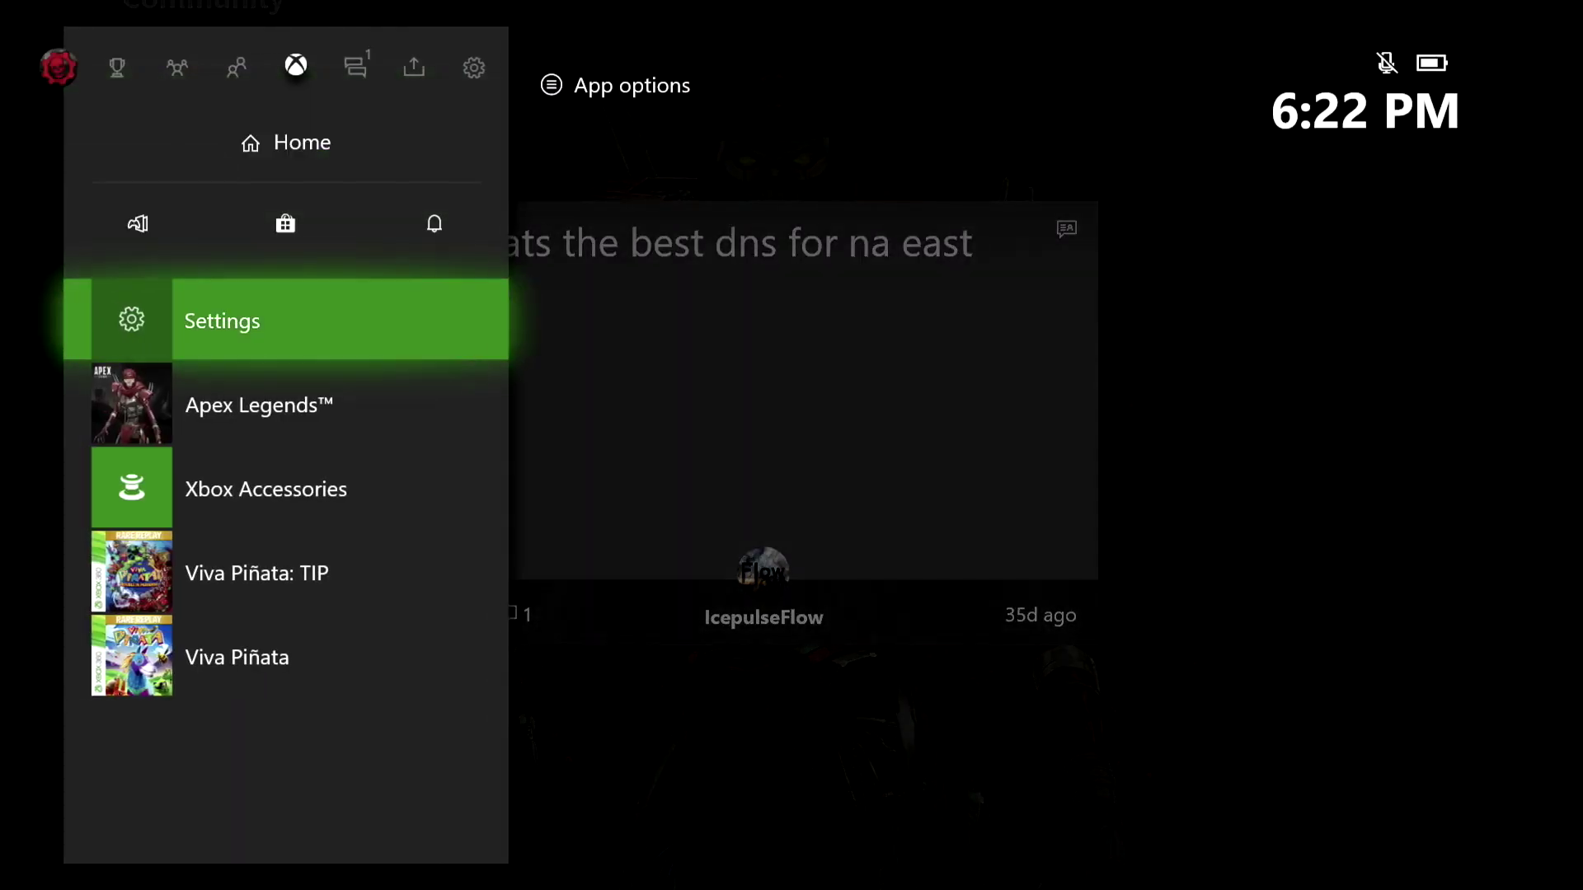
key("Return")
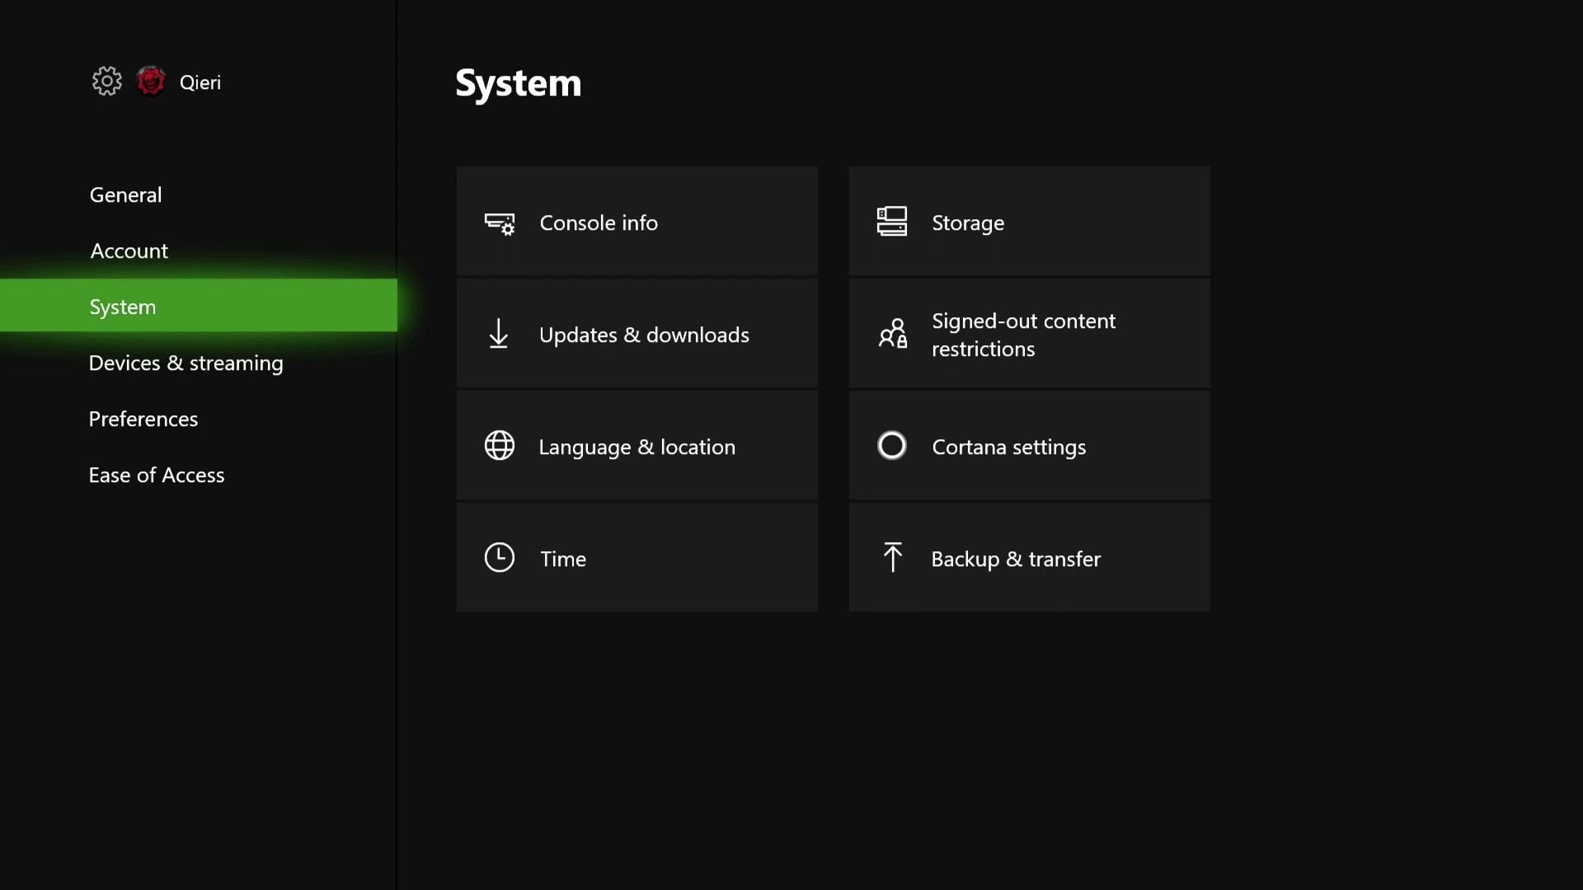
key("Up")
key("Up")
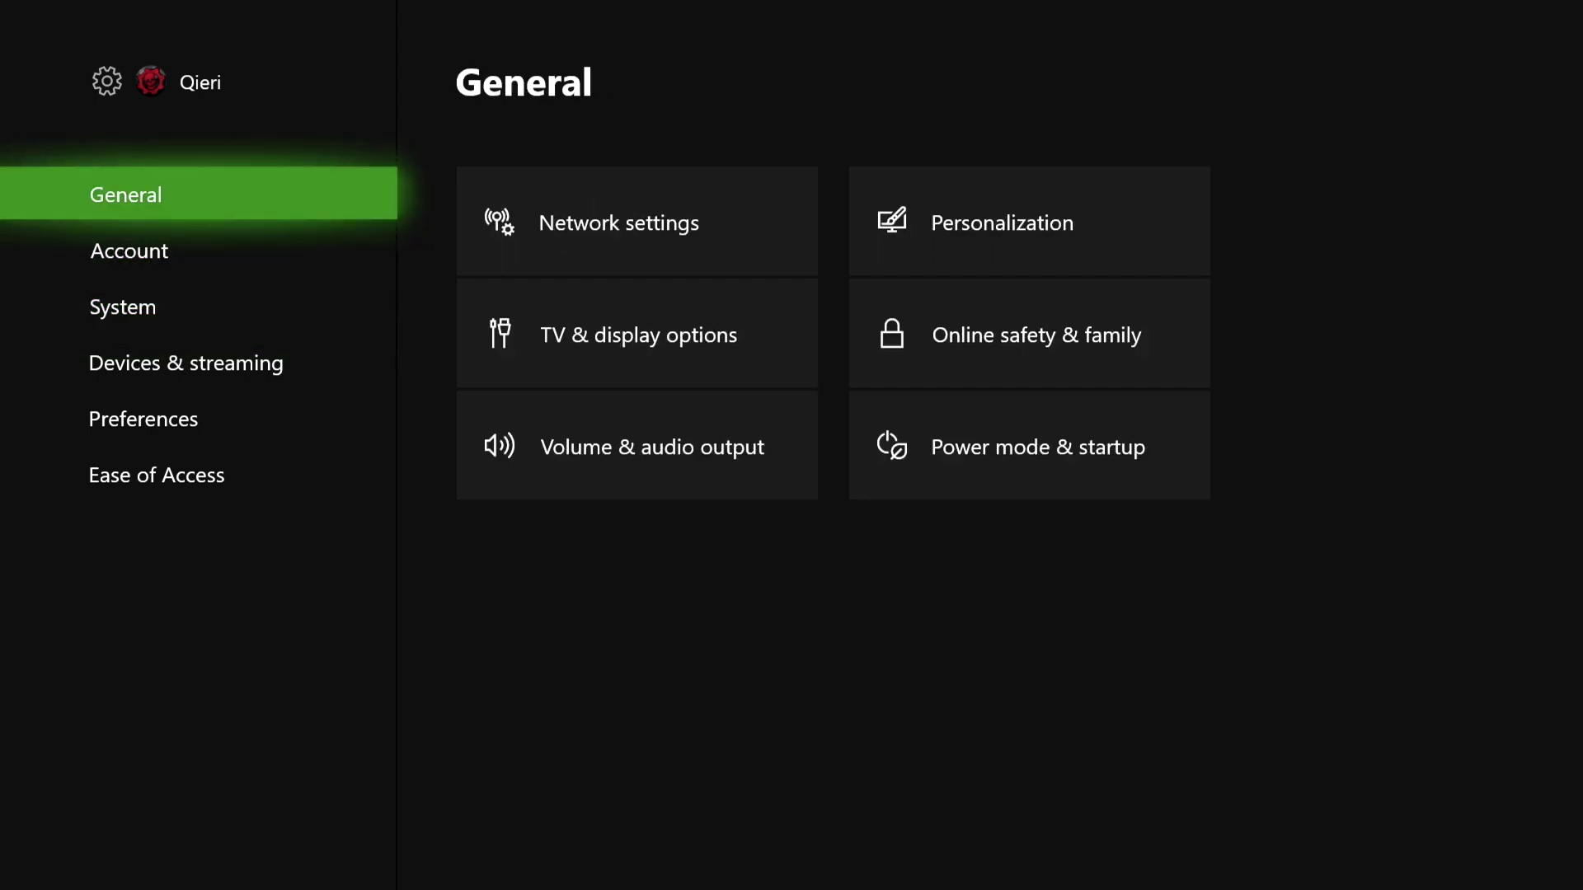
key("Right")
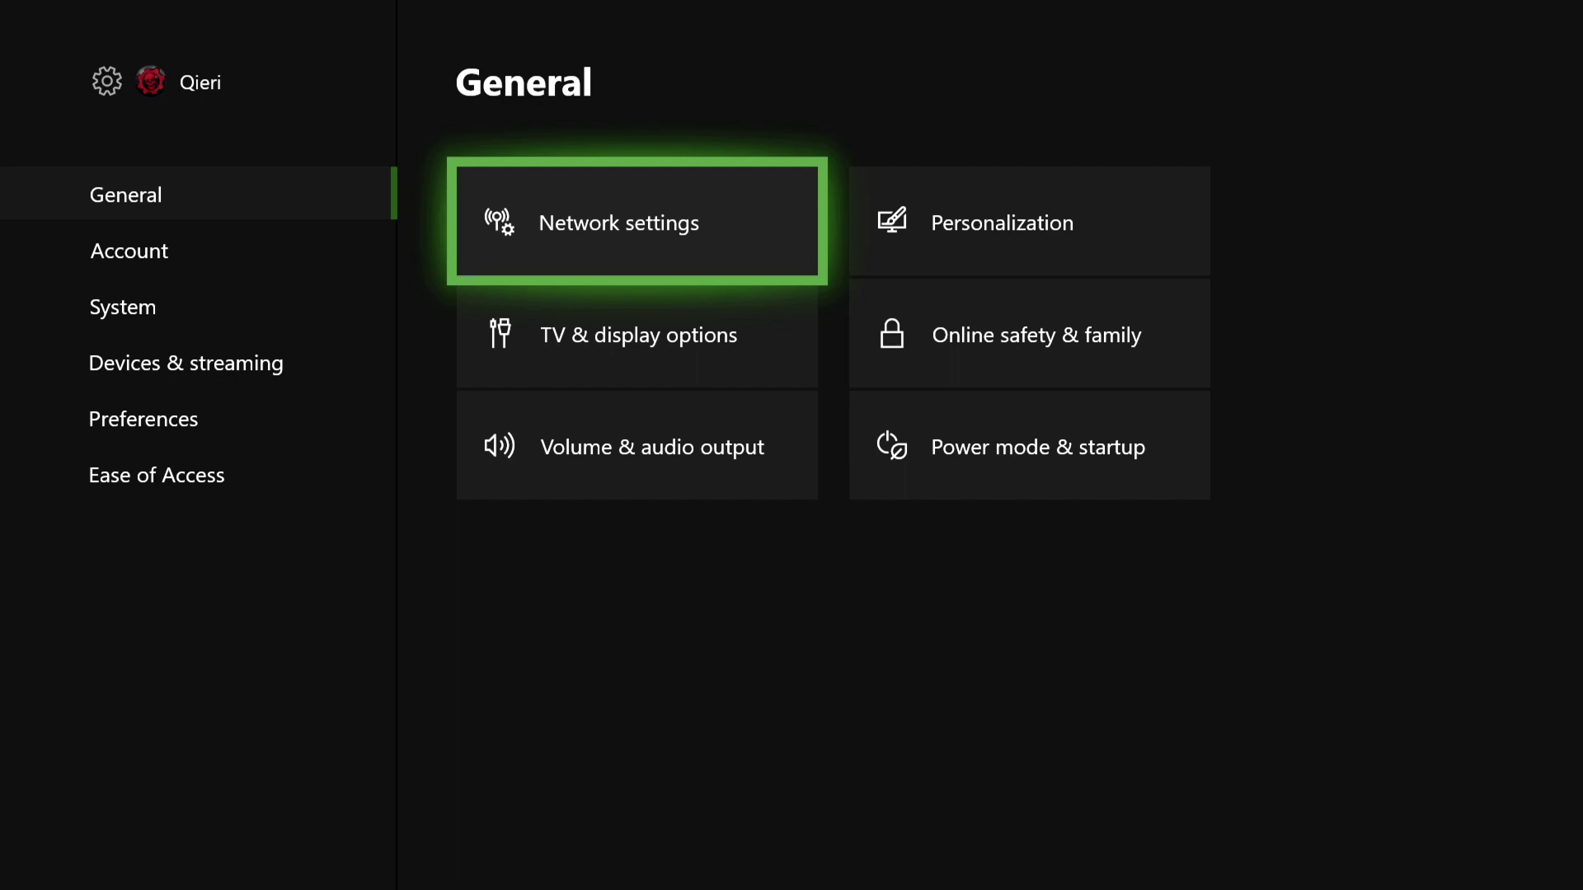
key("Return")
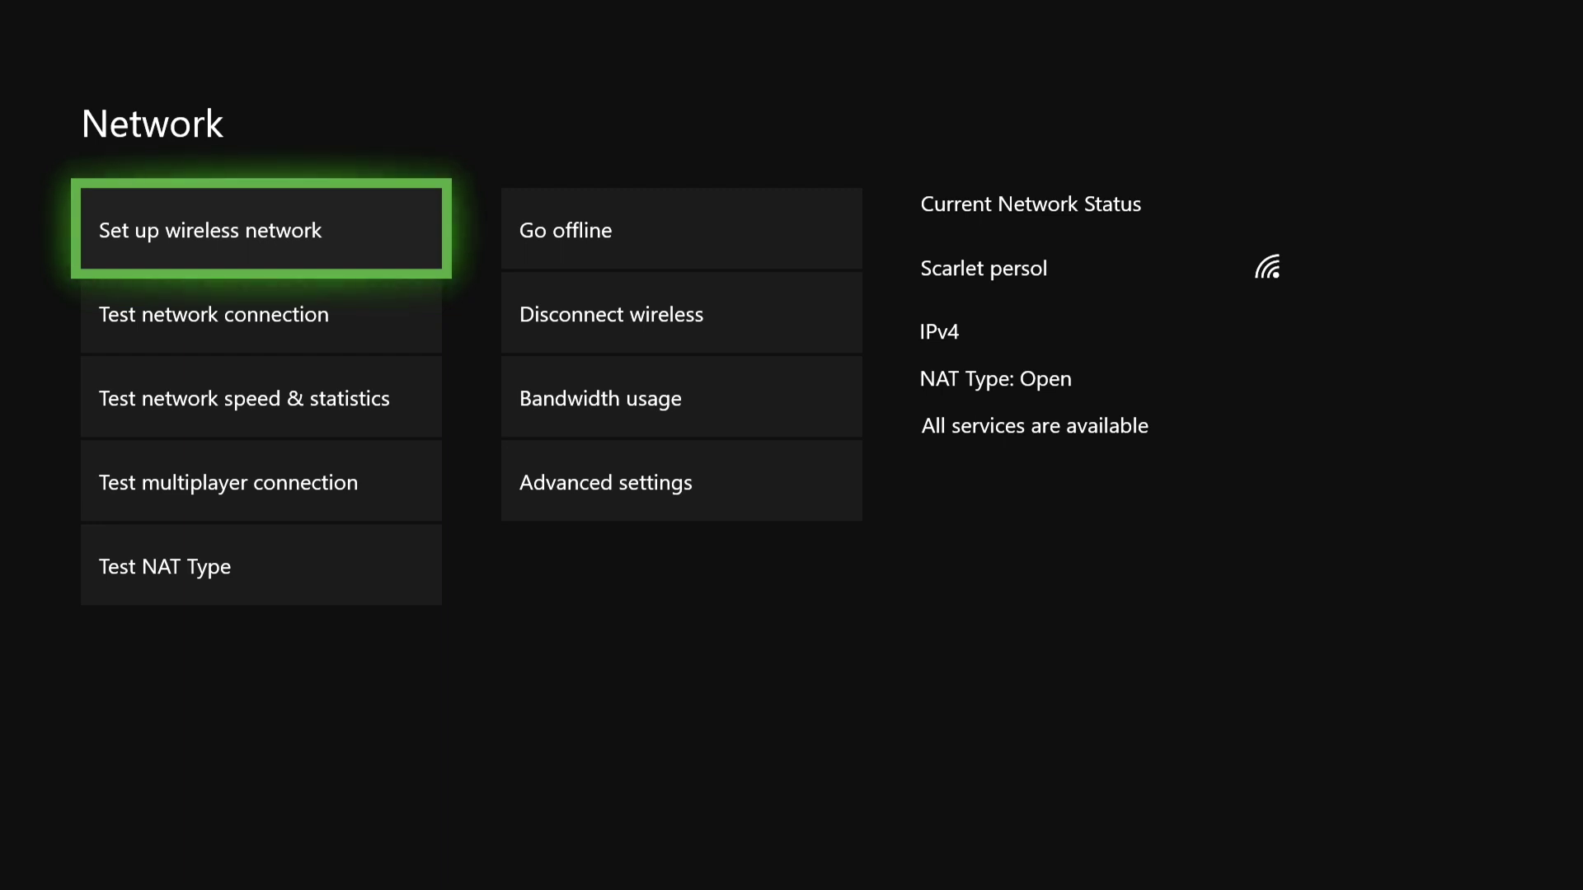
Move past the test and bandwidth usage options to open Advanced settings with IPv4, DNS, MAC details
key("Down")
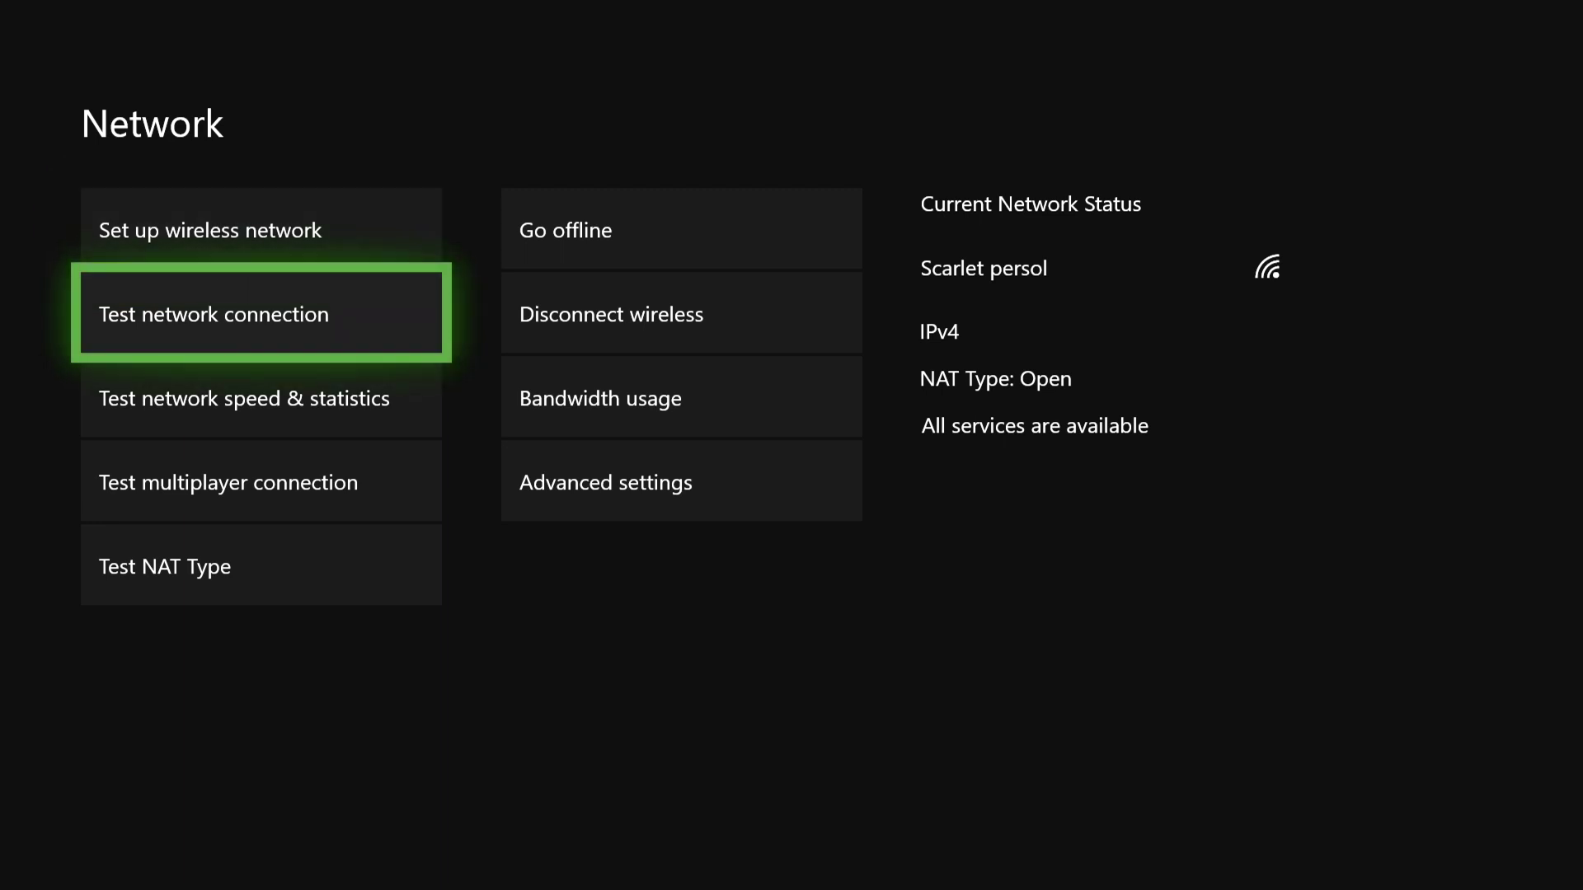
key("Down")
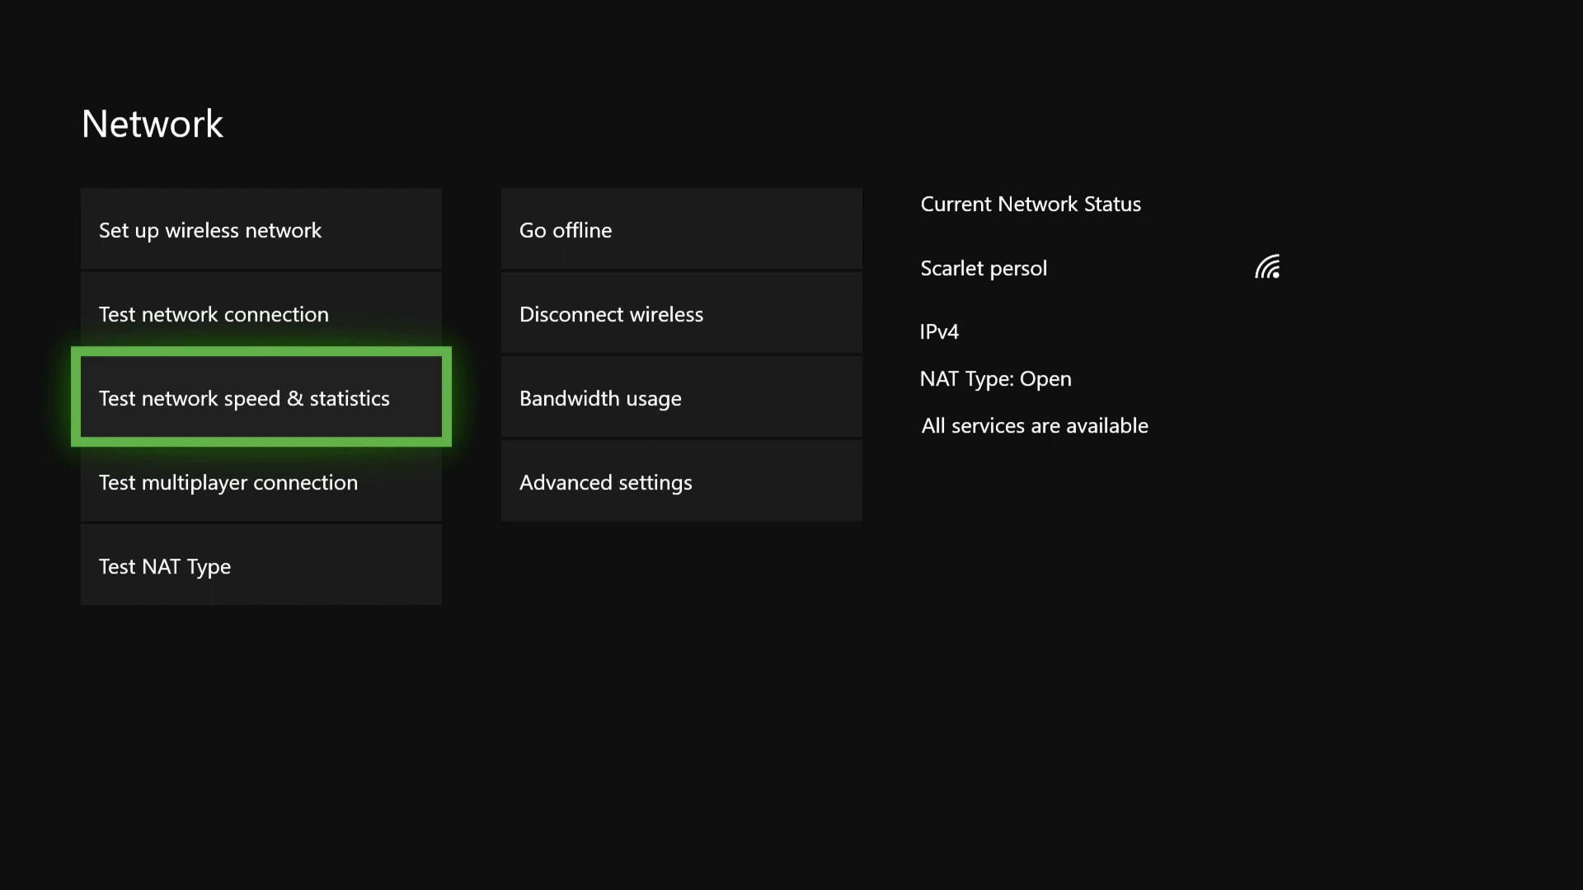
key("Right")
key("Down")
key("Up")
key("Left")
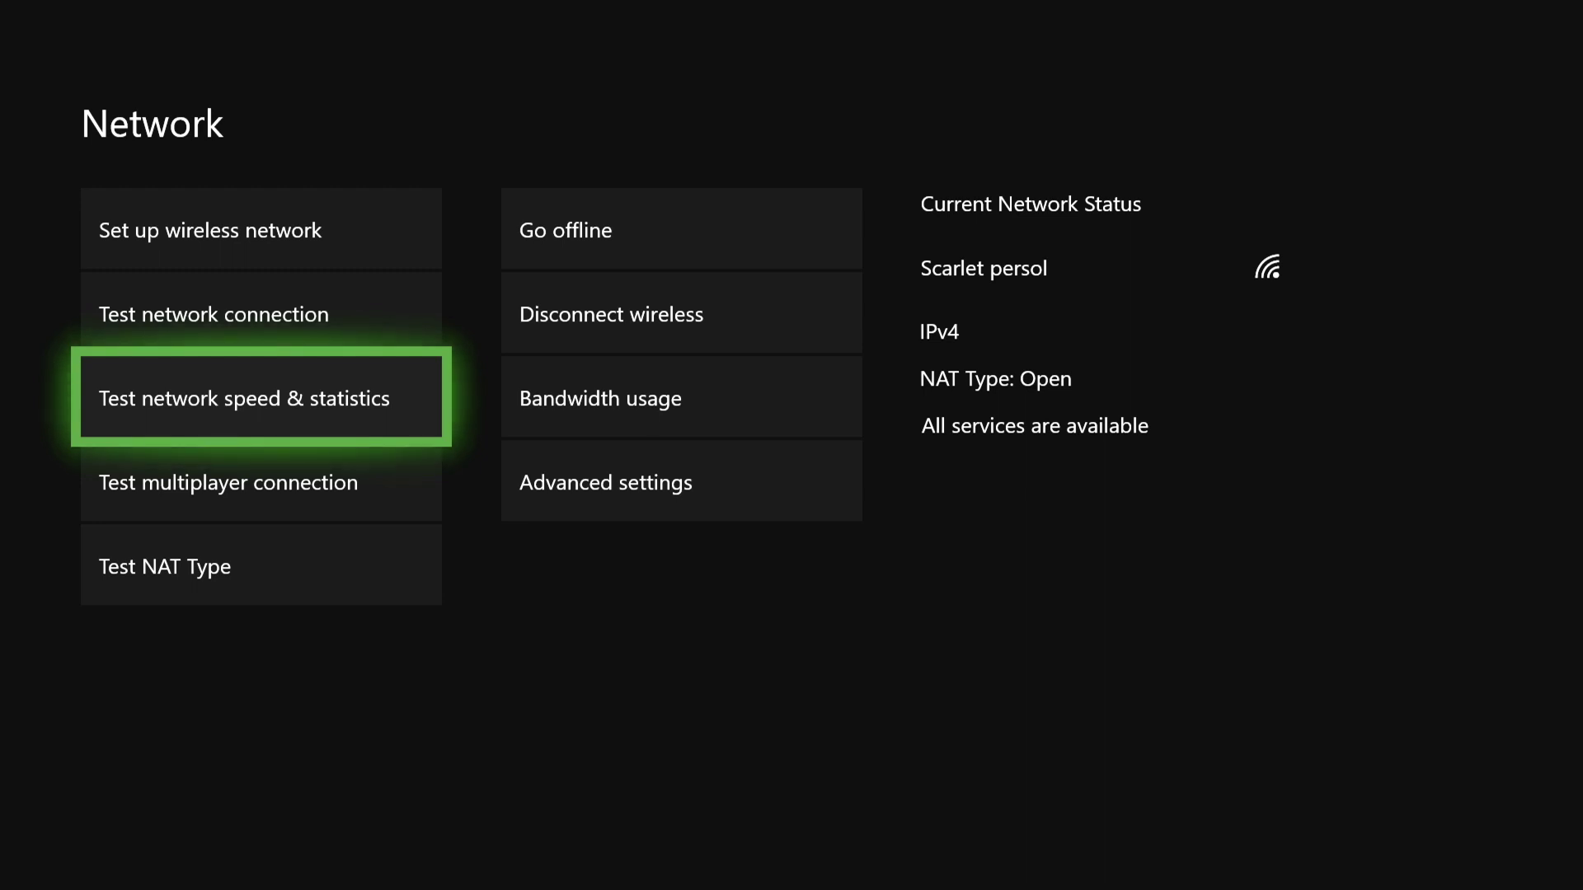
key("Right")
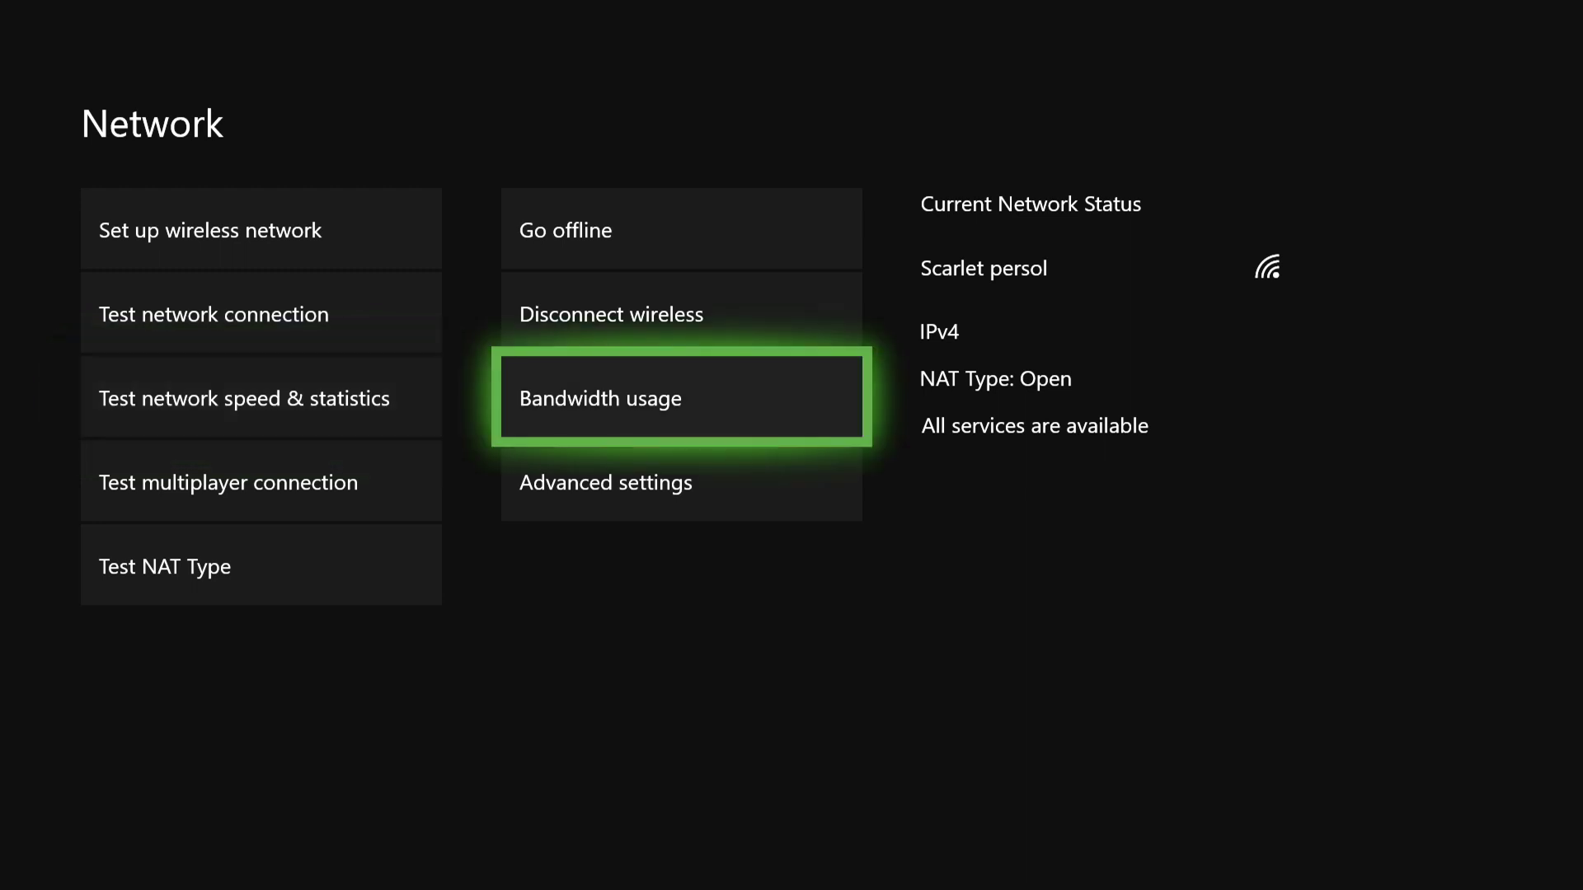
key("Down")
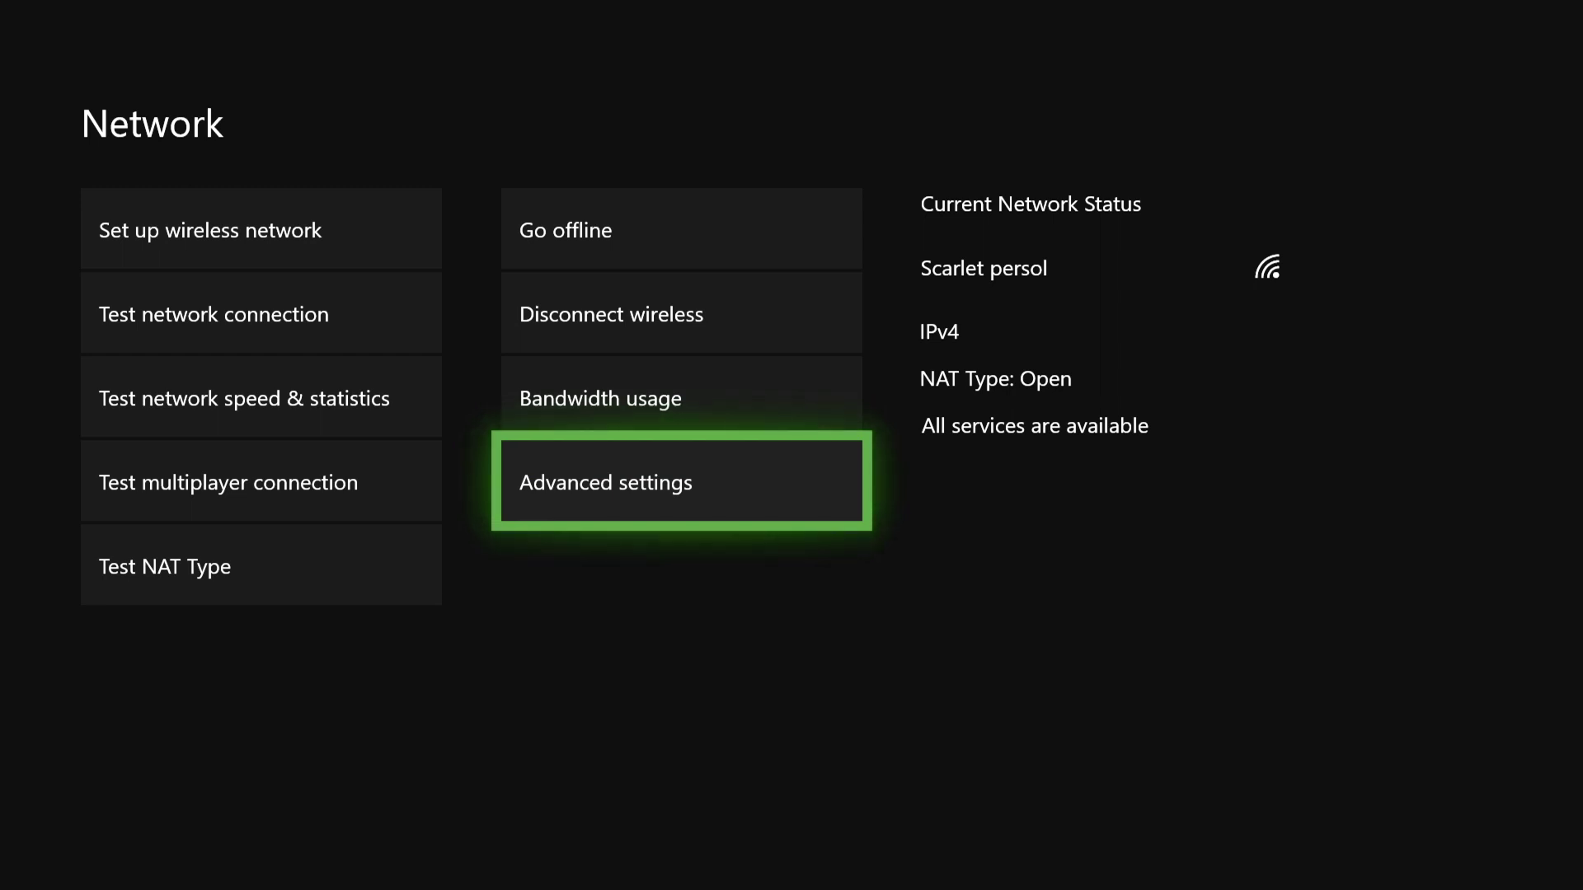
key("Return")
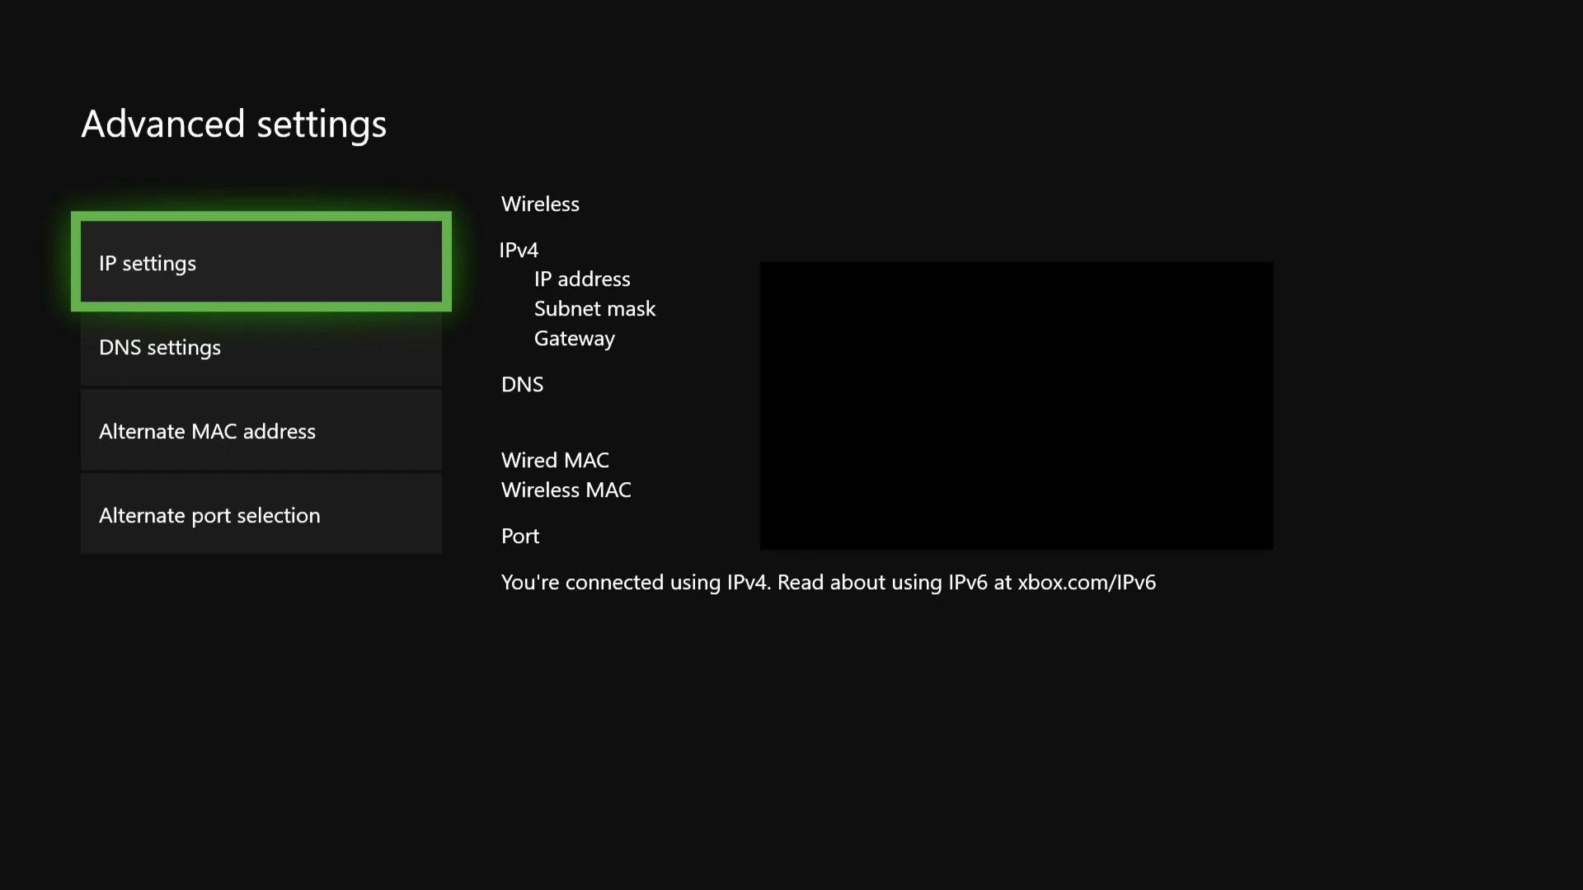
Clear the alternate wireless MAC address
key("Down")
key("Down")
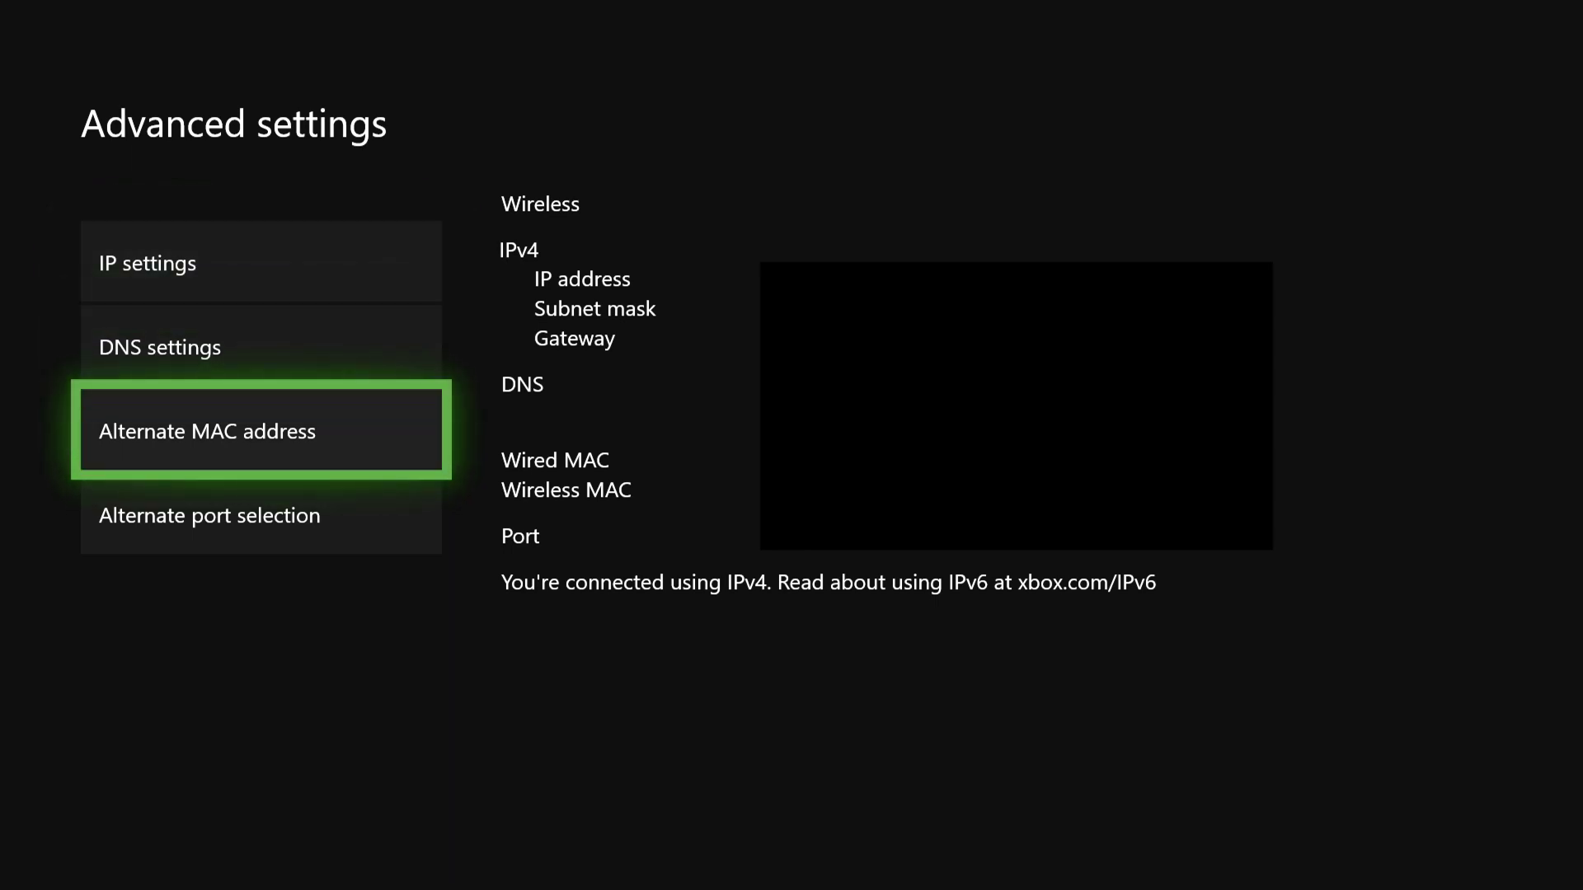
key("Return")
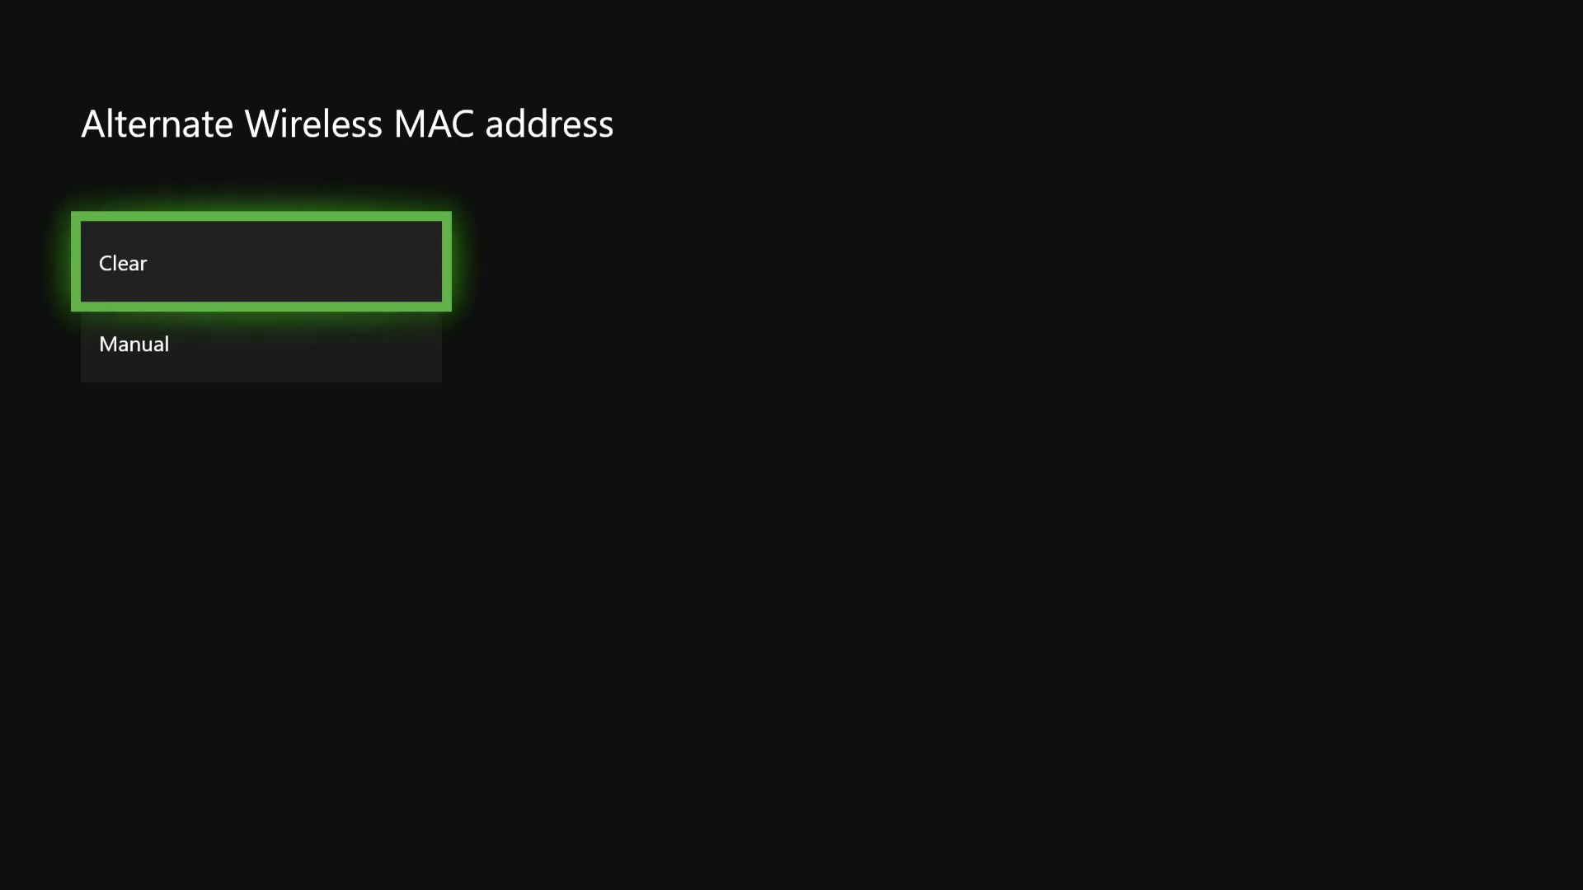
key("Return")
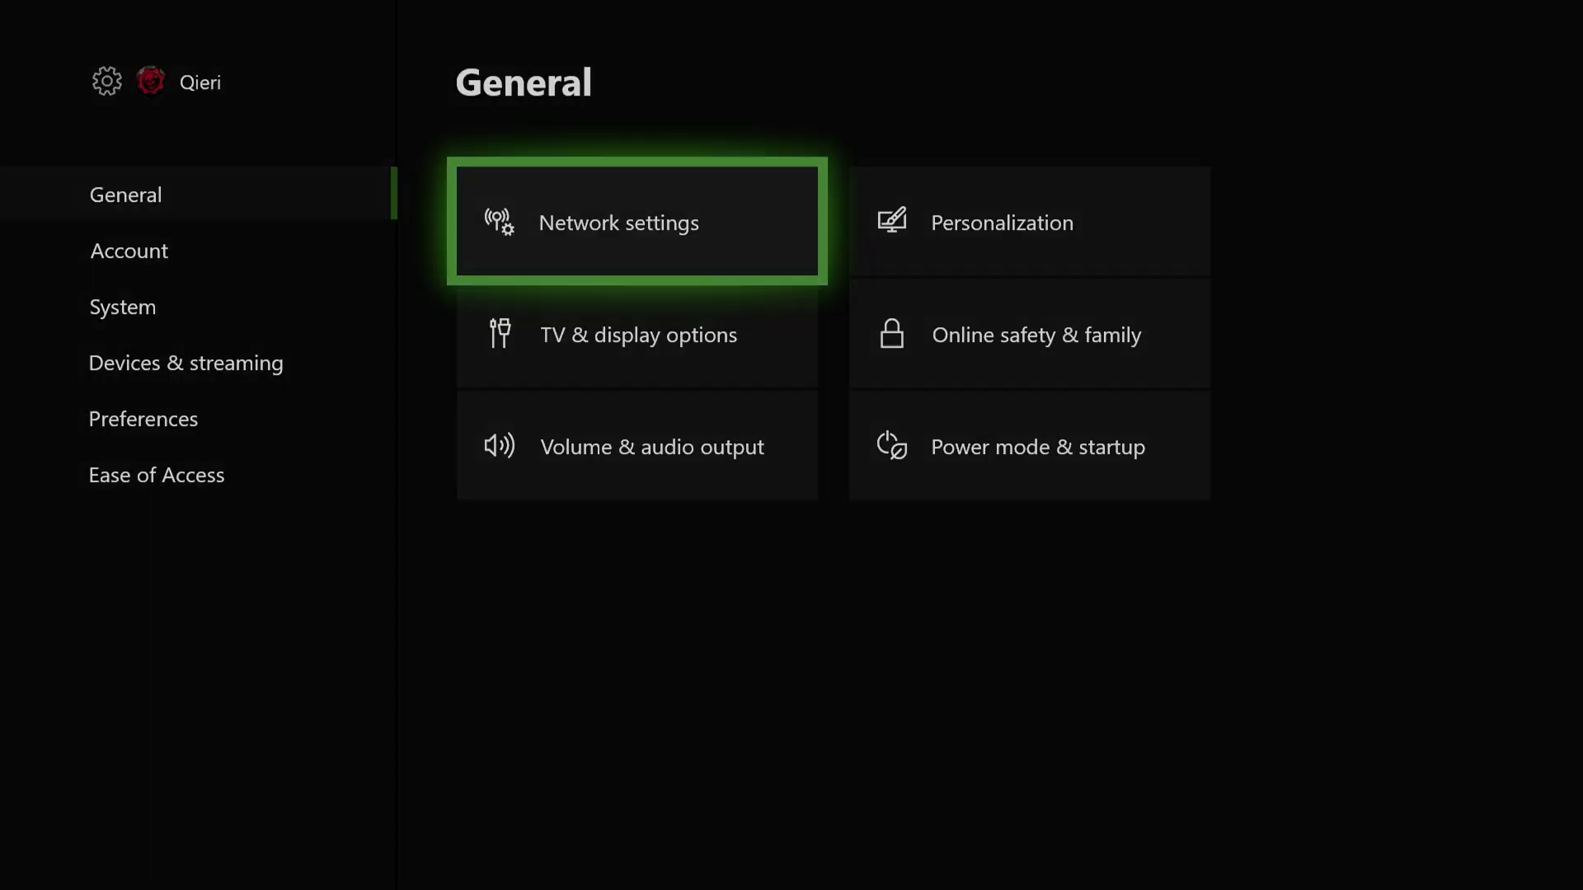
Dismiss the restart prompt and return to the Network page
key("super")
key("Escape")
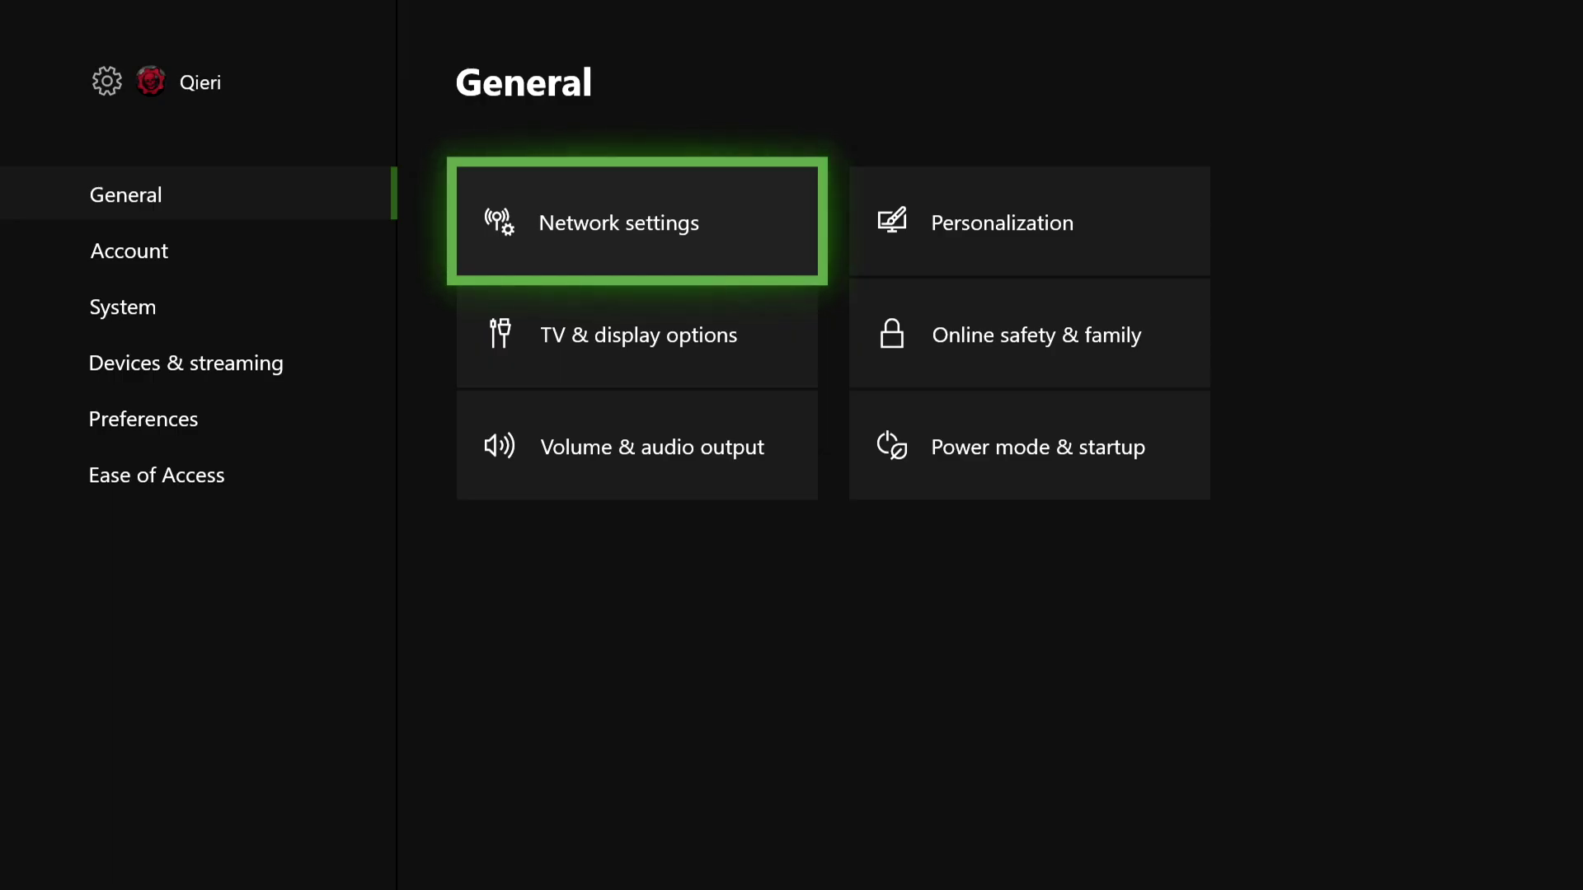
key("Return")
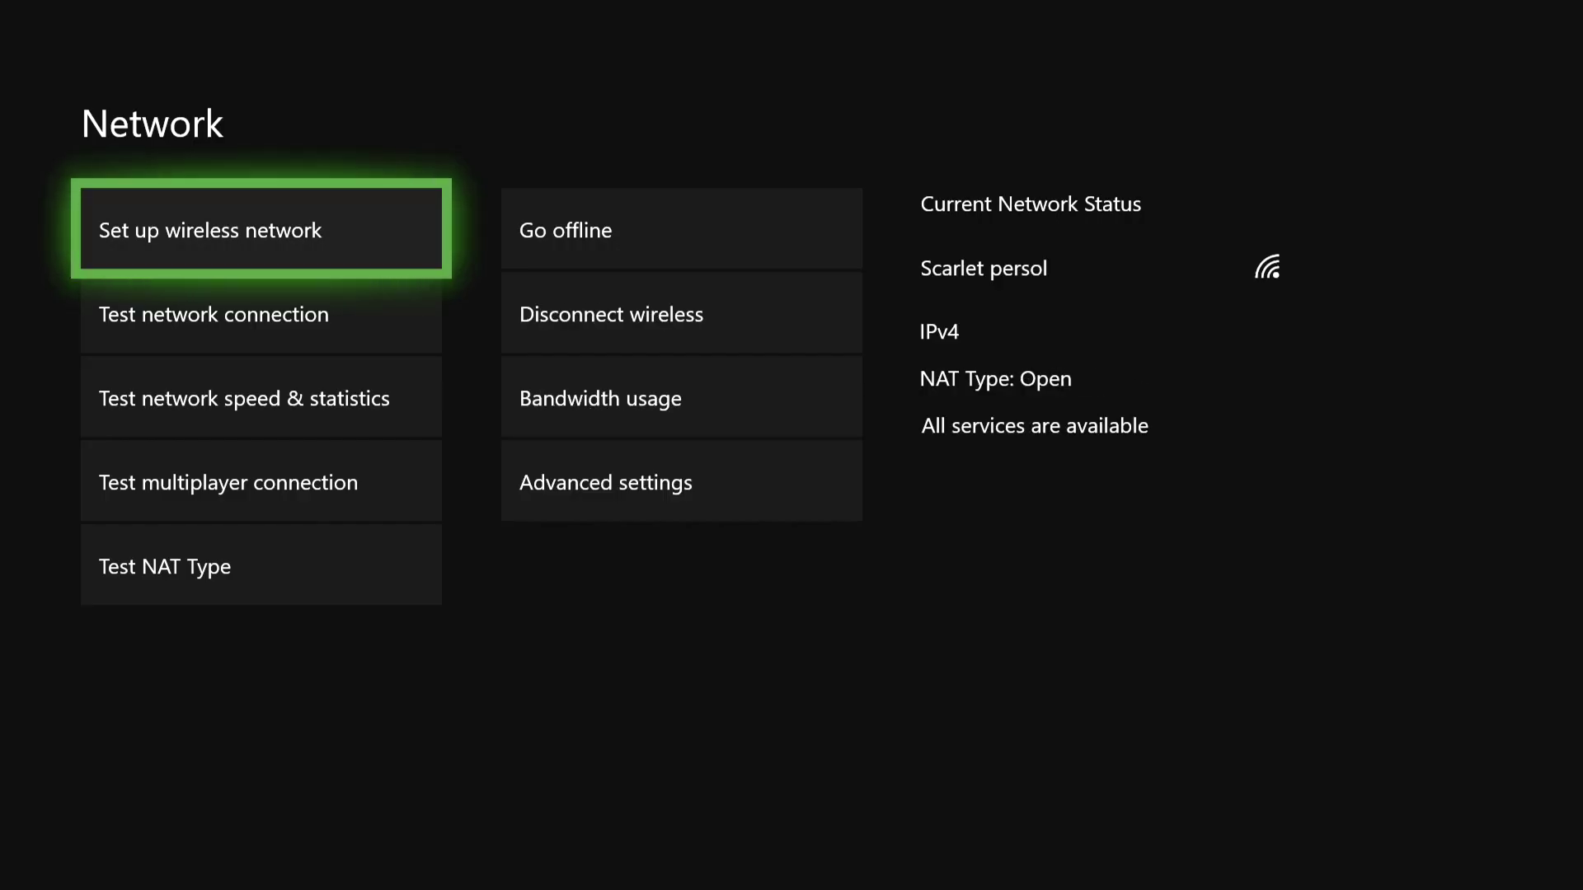
Run the speed test: 6.42 Mbps download, 3.42 Mbps upload, 36 ms latency, 78% signal
key("Down")
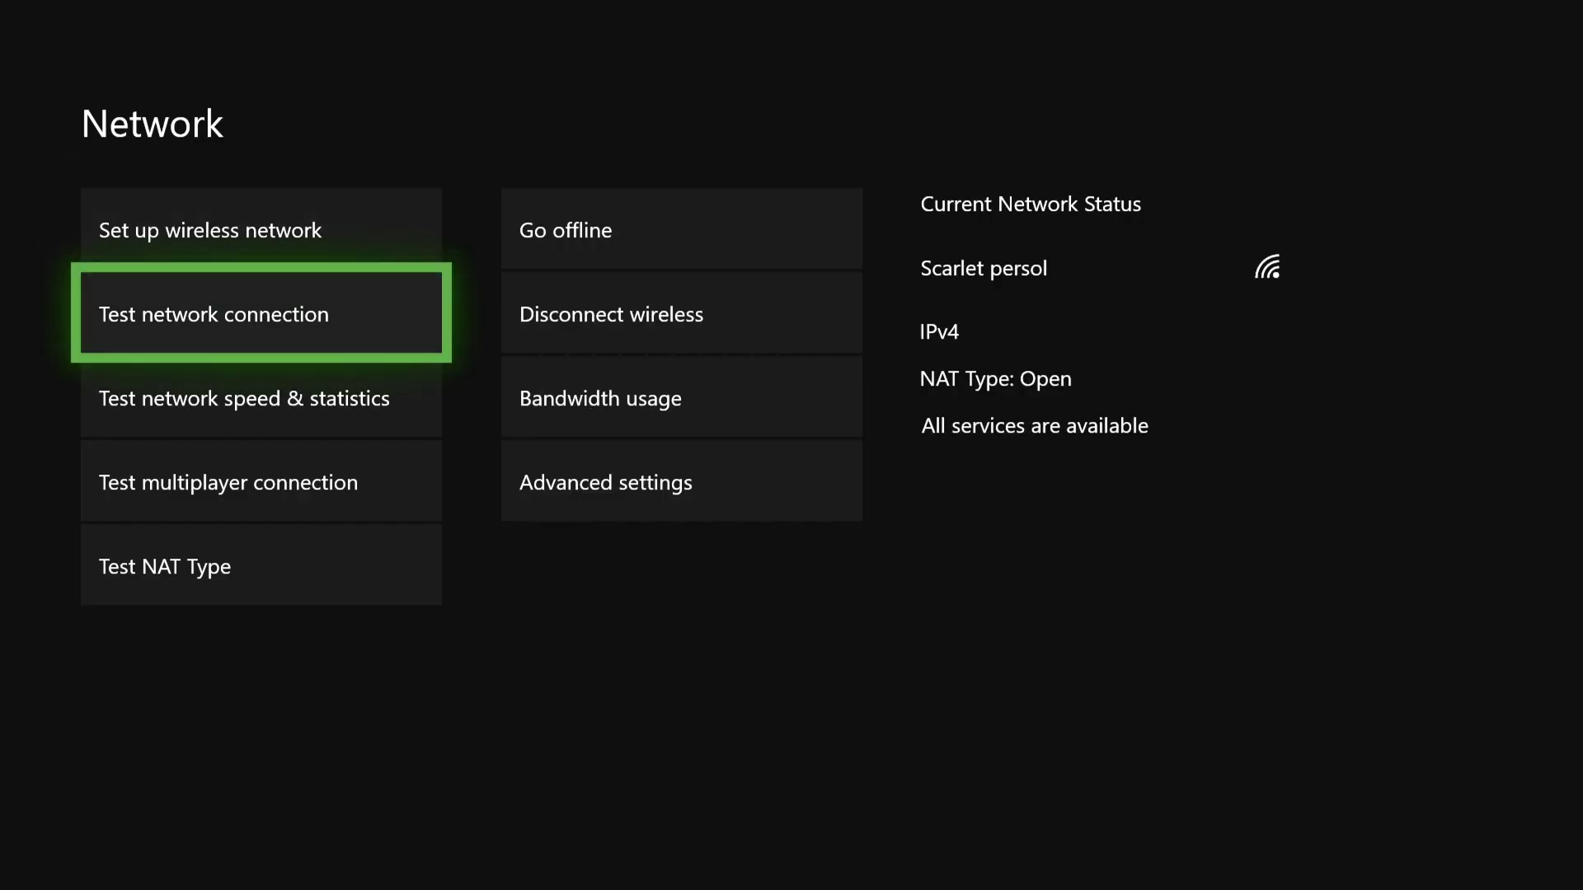
key("Down")
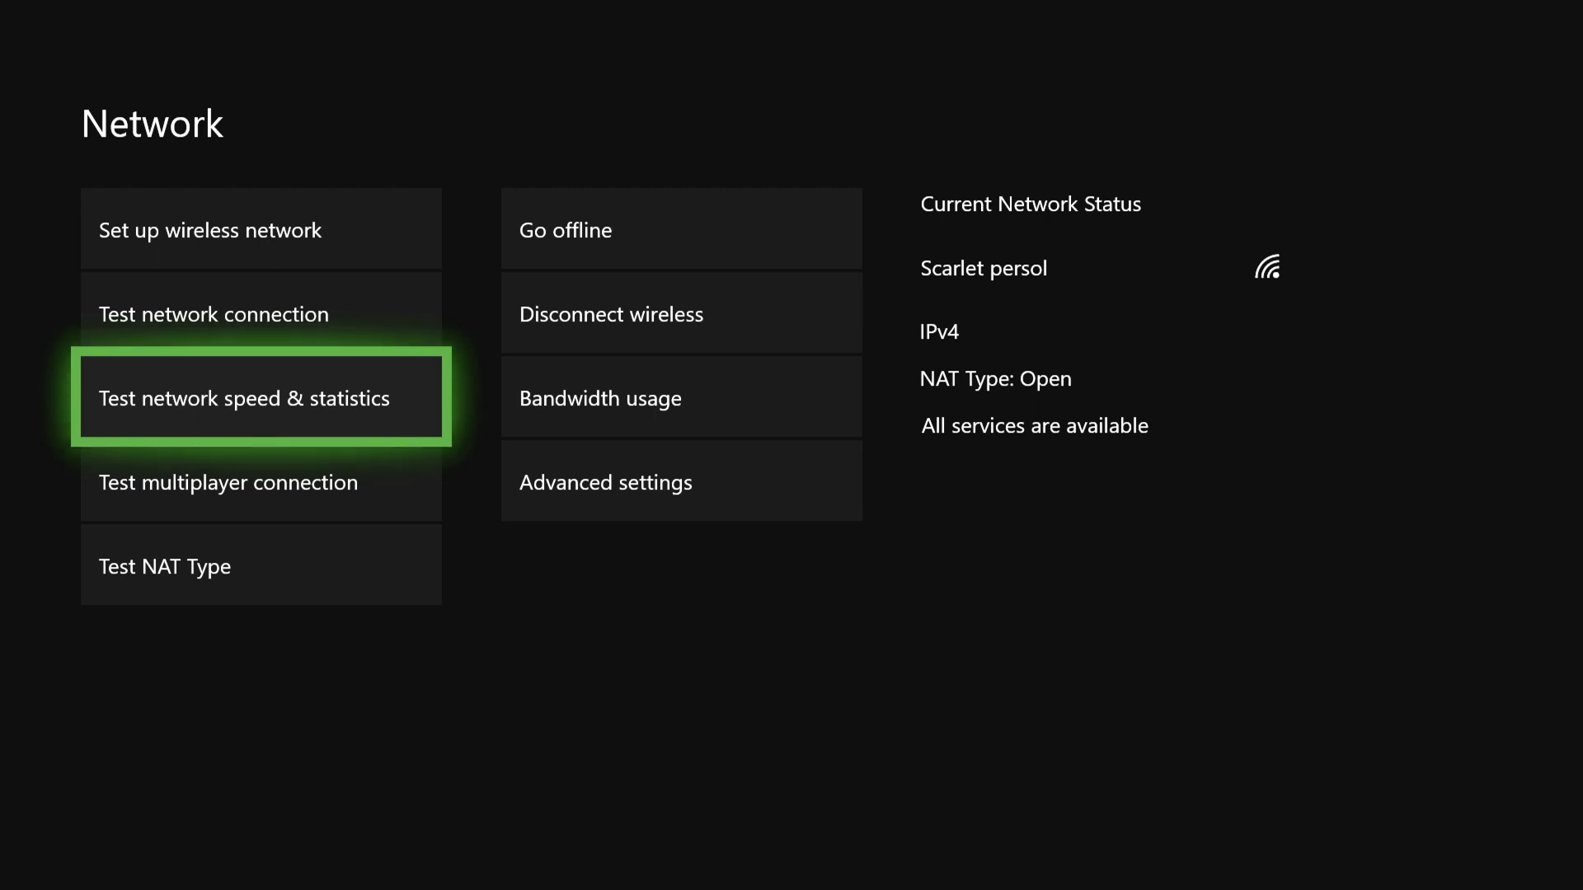
key("Return")
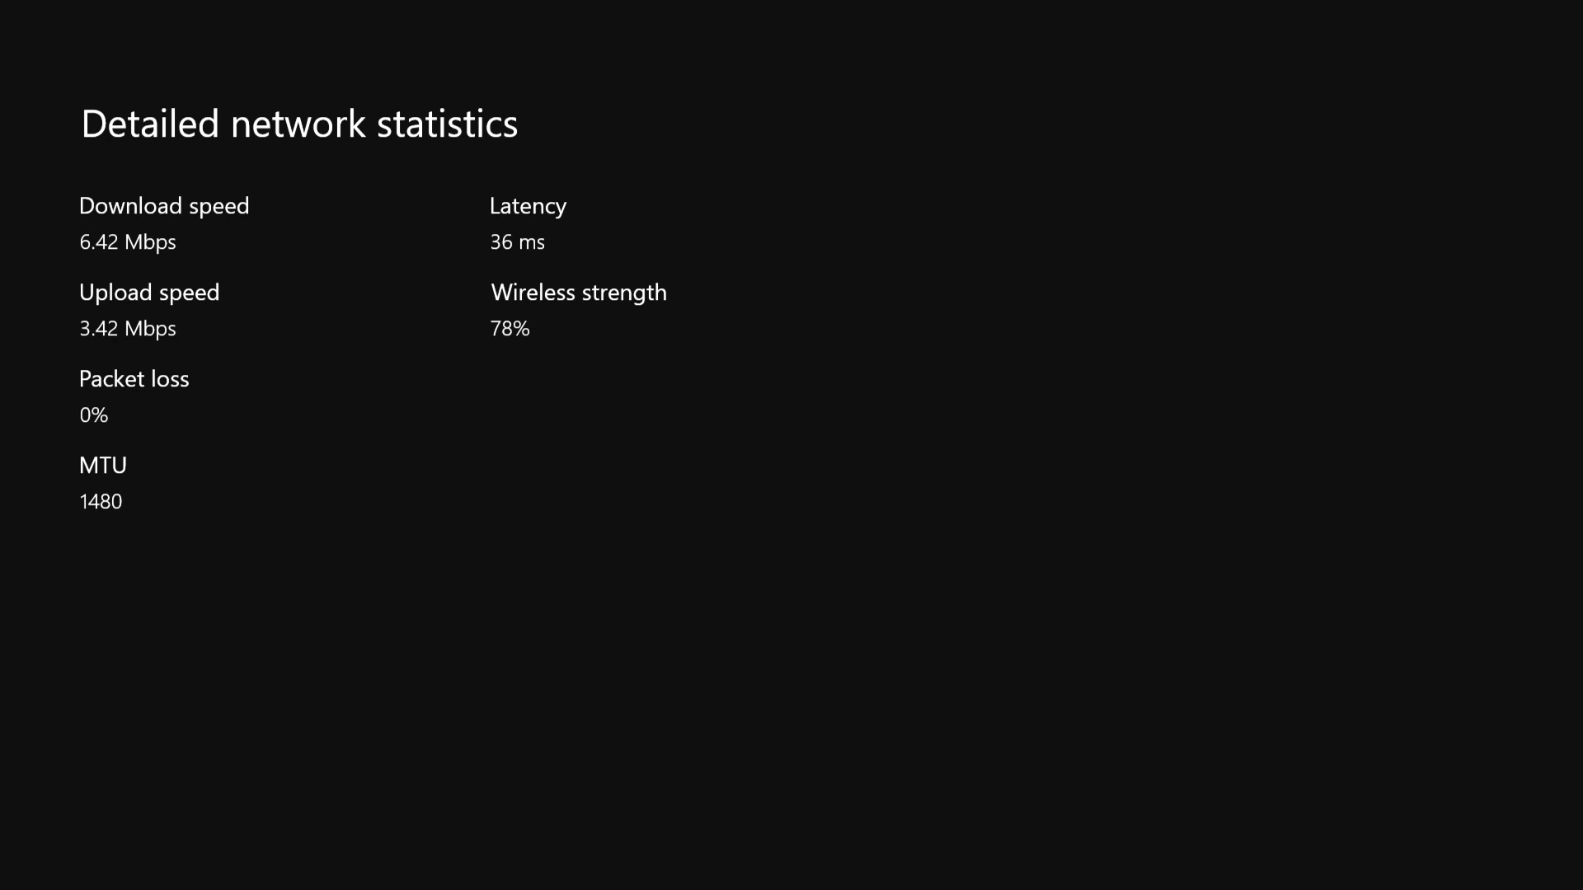
Close the detailed statistics and return to the Network page's test options
key("Escape")
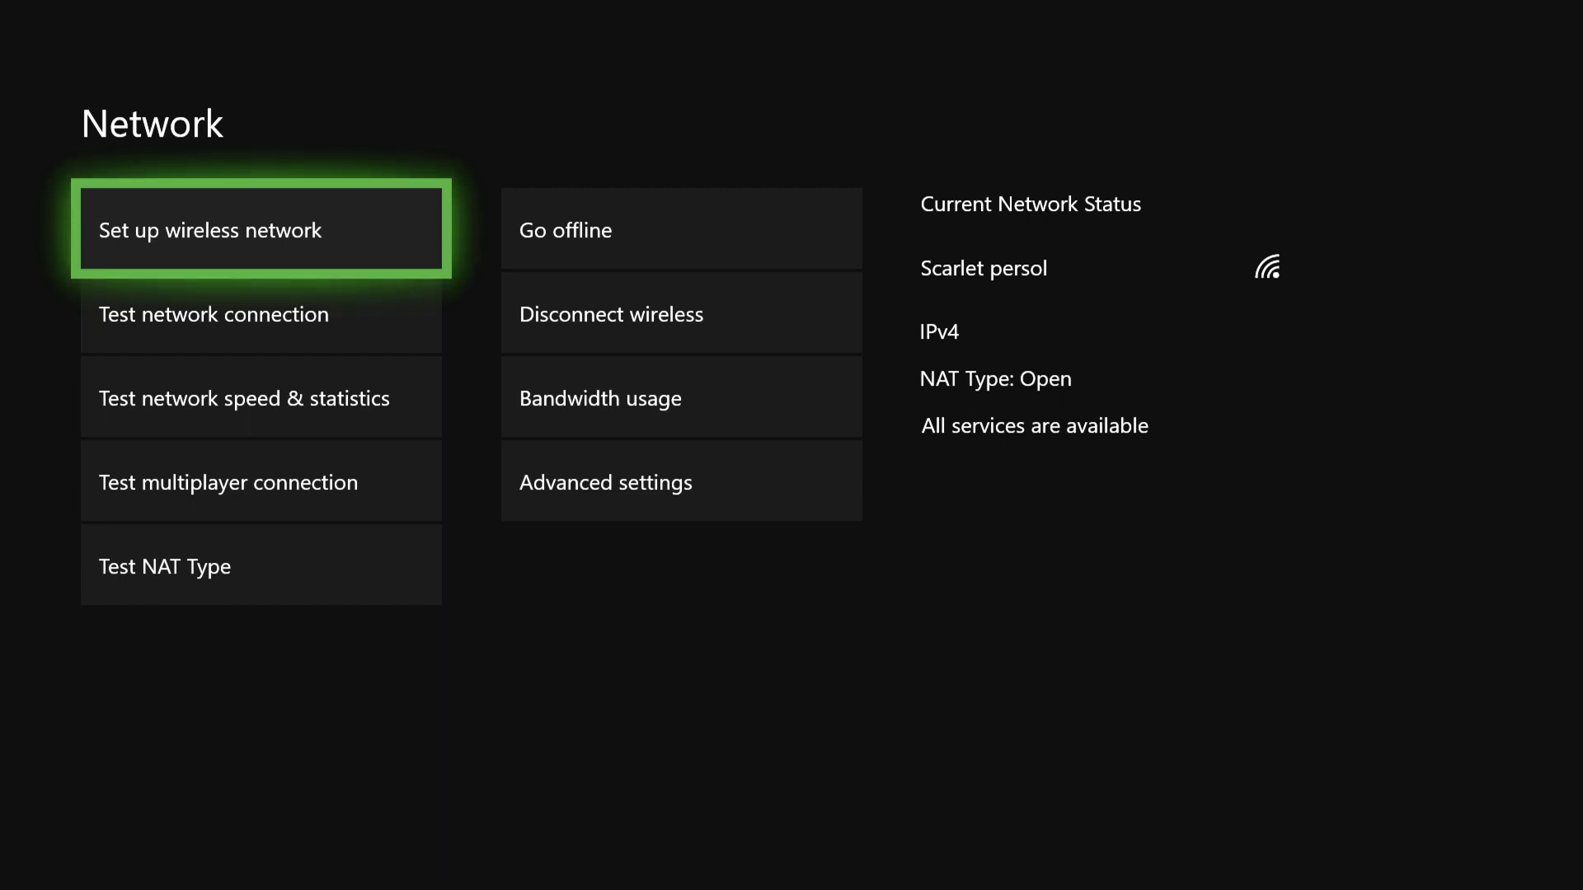
key("Down")
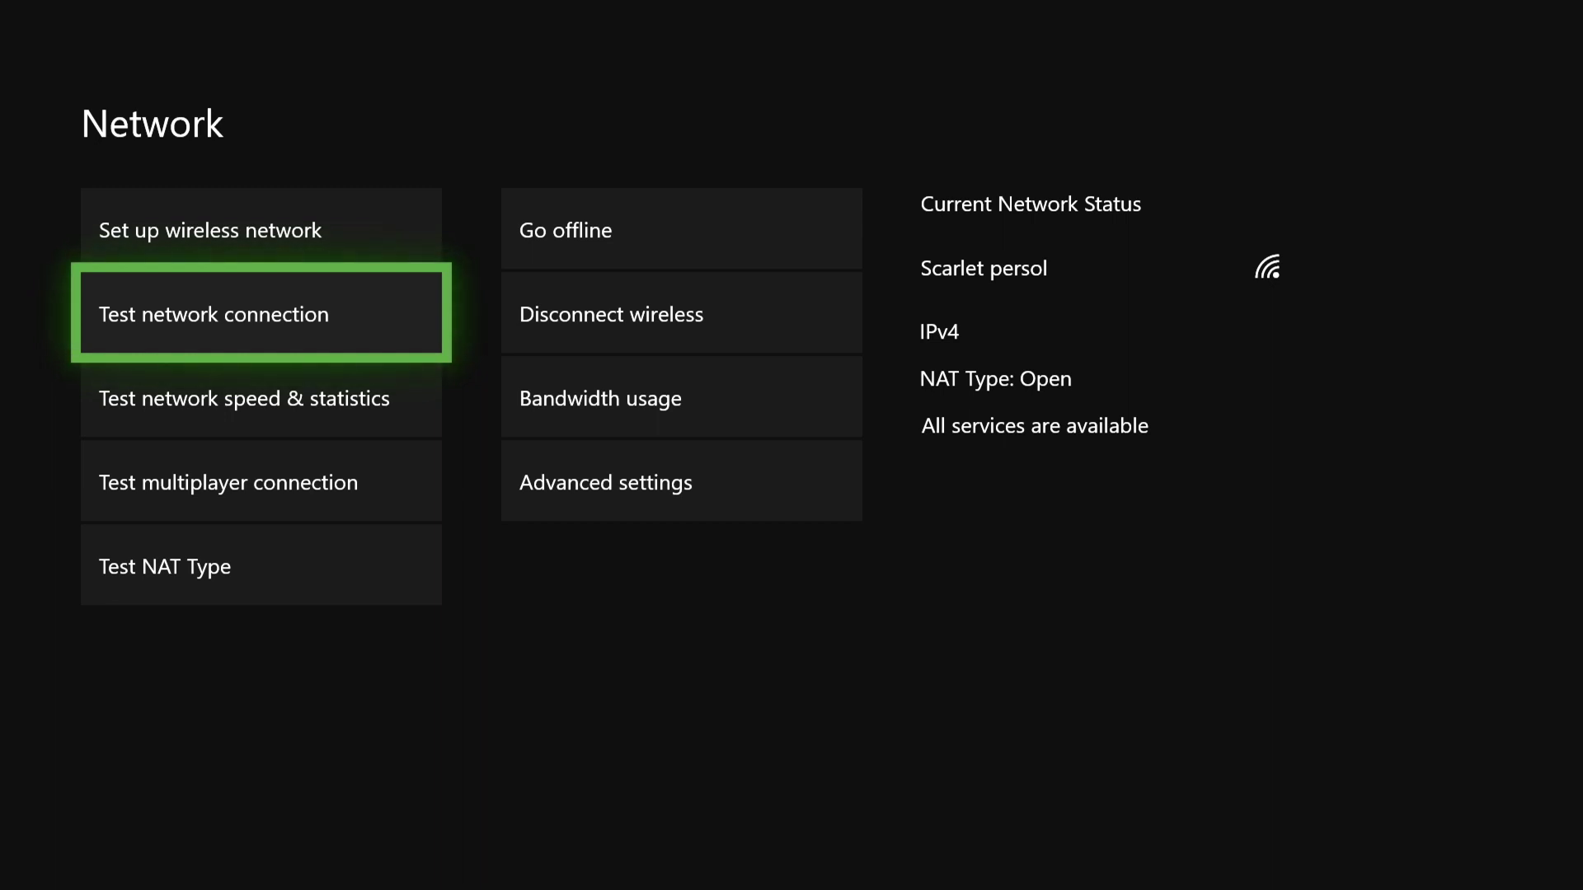
key("Down")
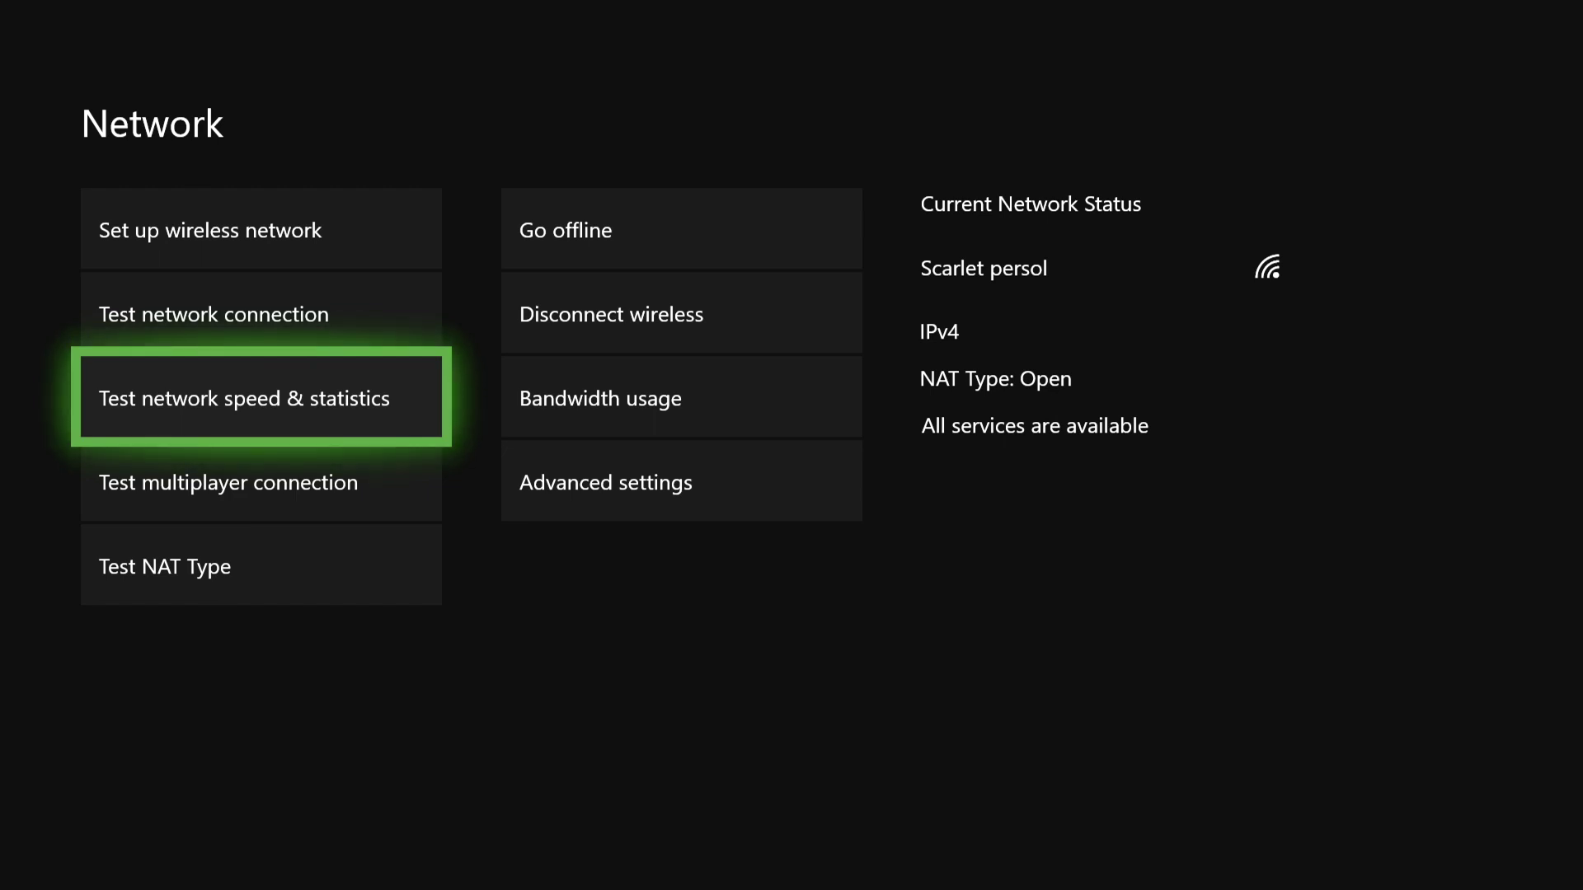
Rerun the speed test, now getting 46.23 Mbps download, 3.98 Mbps upload, 28 ms latency
key("Return")
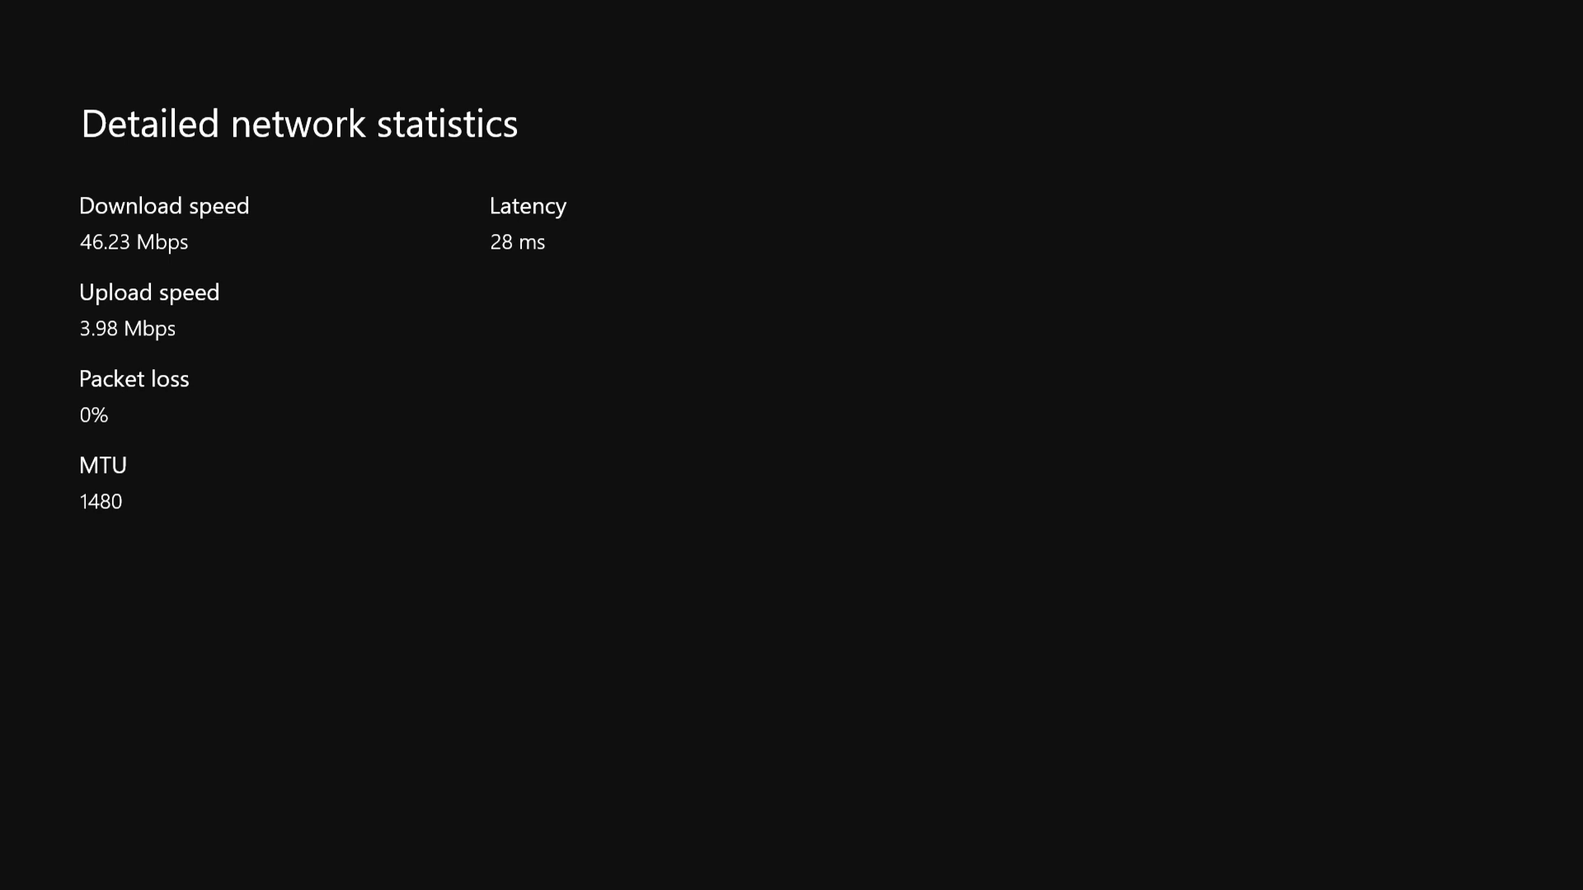
Close the 46.23 Mbps detailed network statistics results
key("Escape")
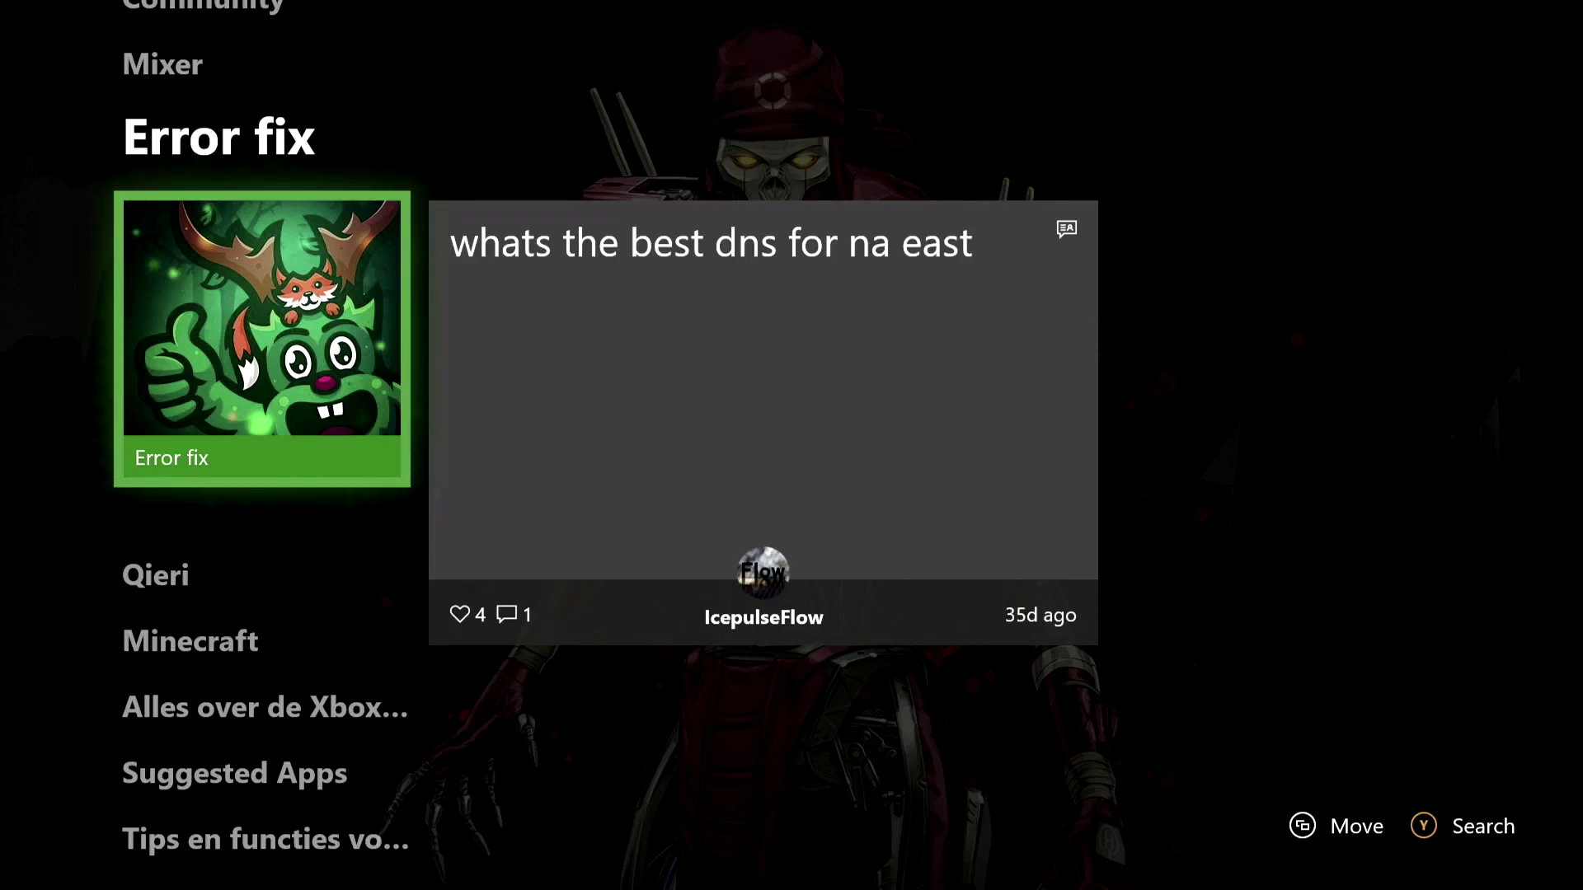
Reopen Network settings from the guide, now showing a Wired IPv4 connection
key("super")
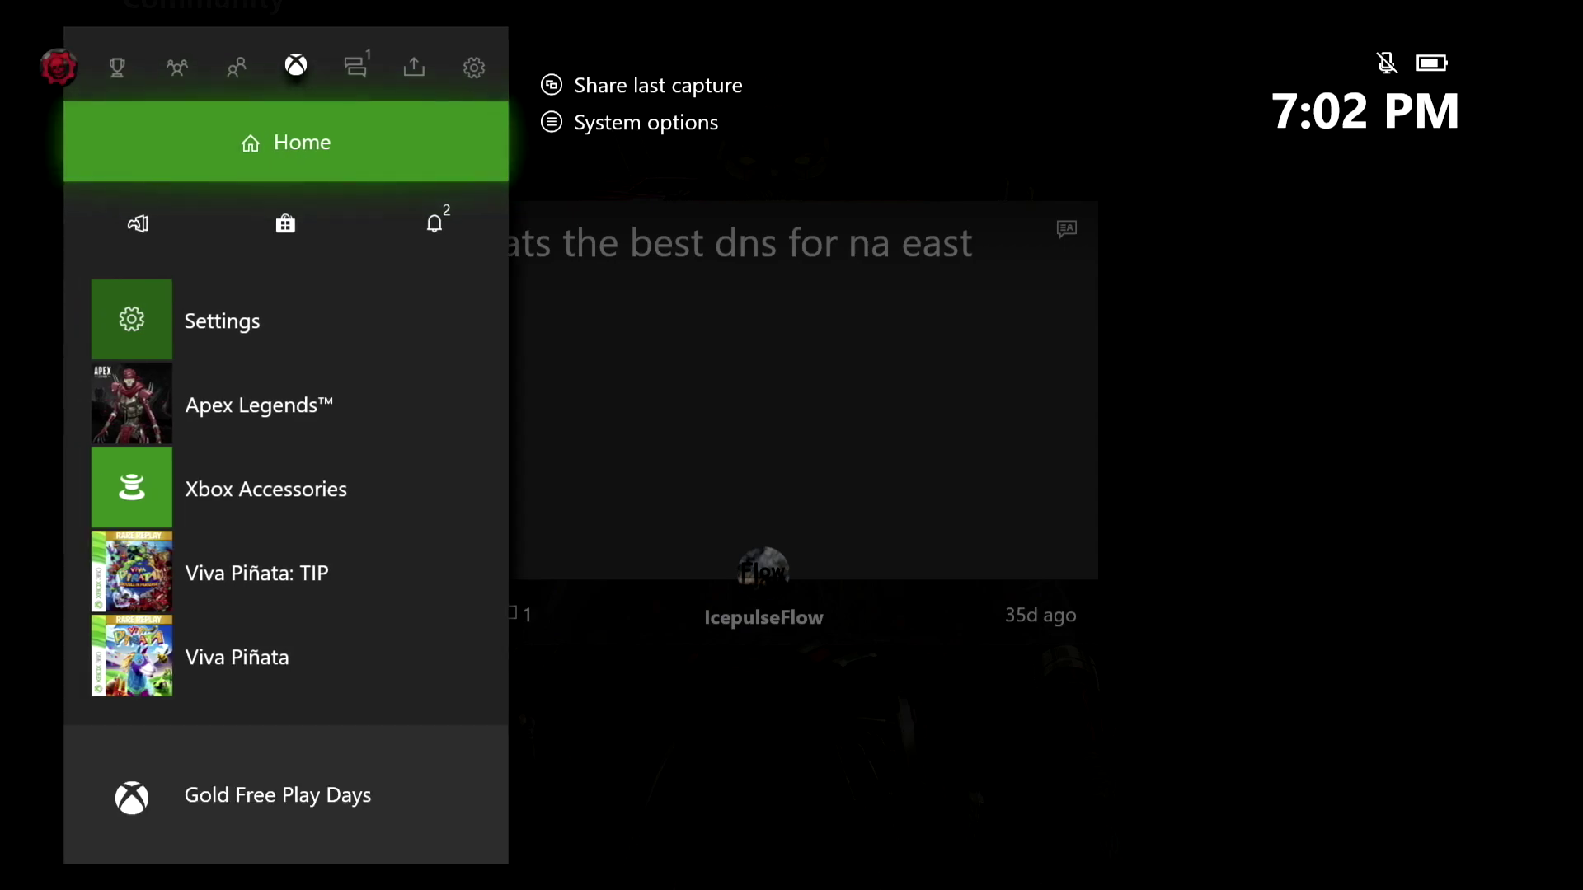
key("Down")
key("Down")
key("Return")
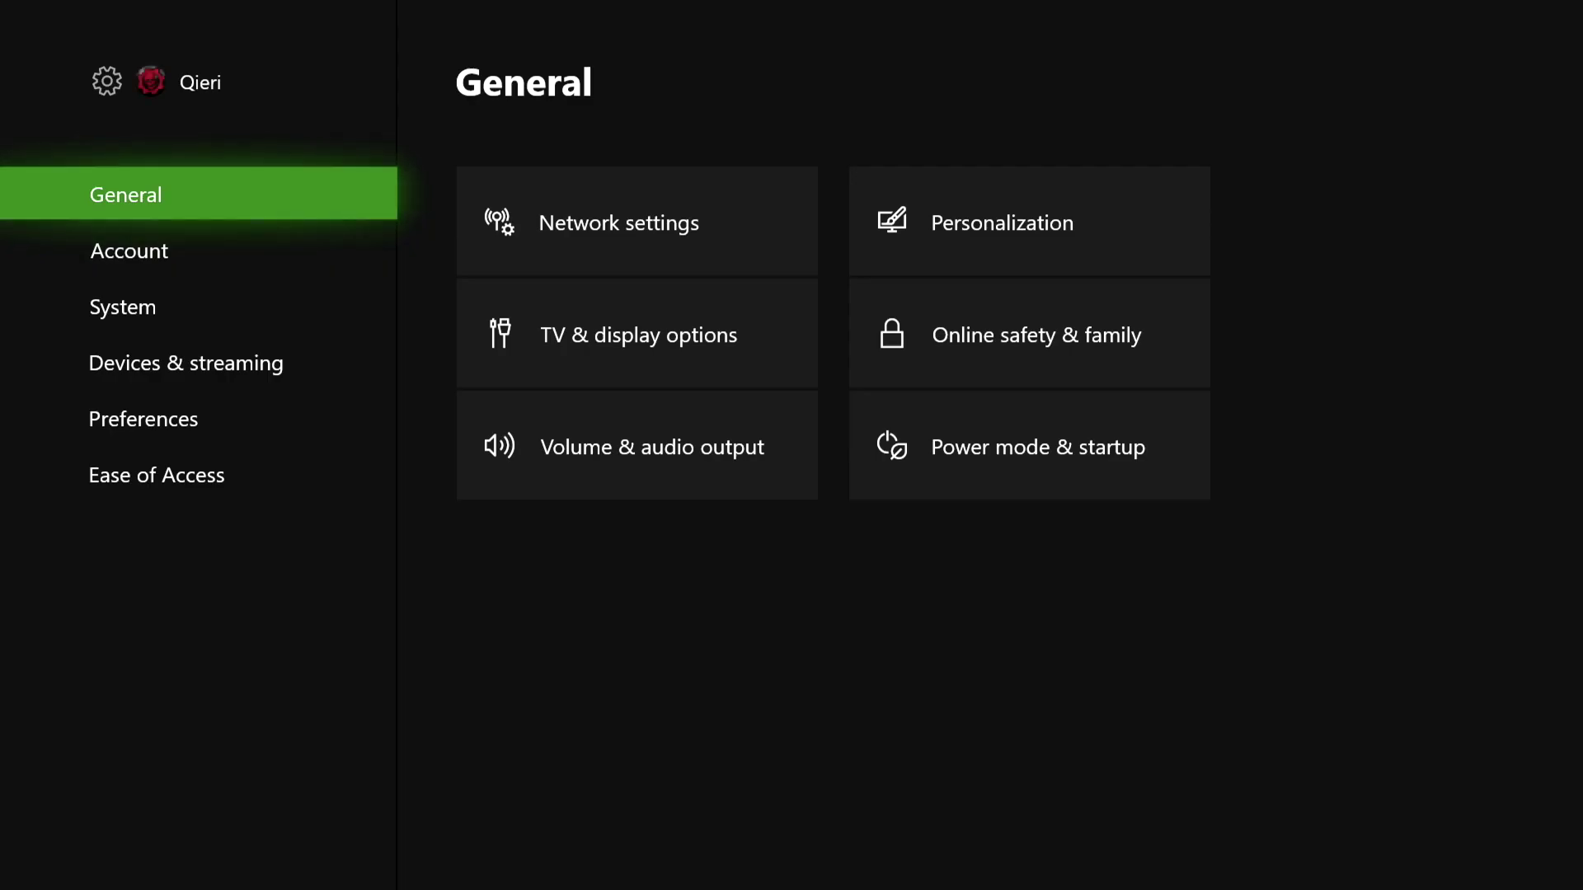
key("Right")
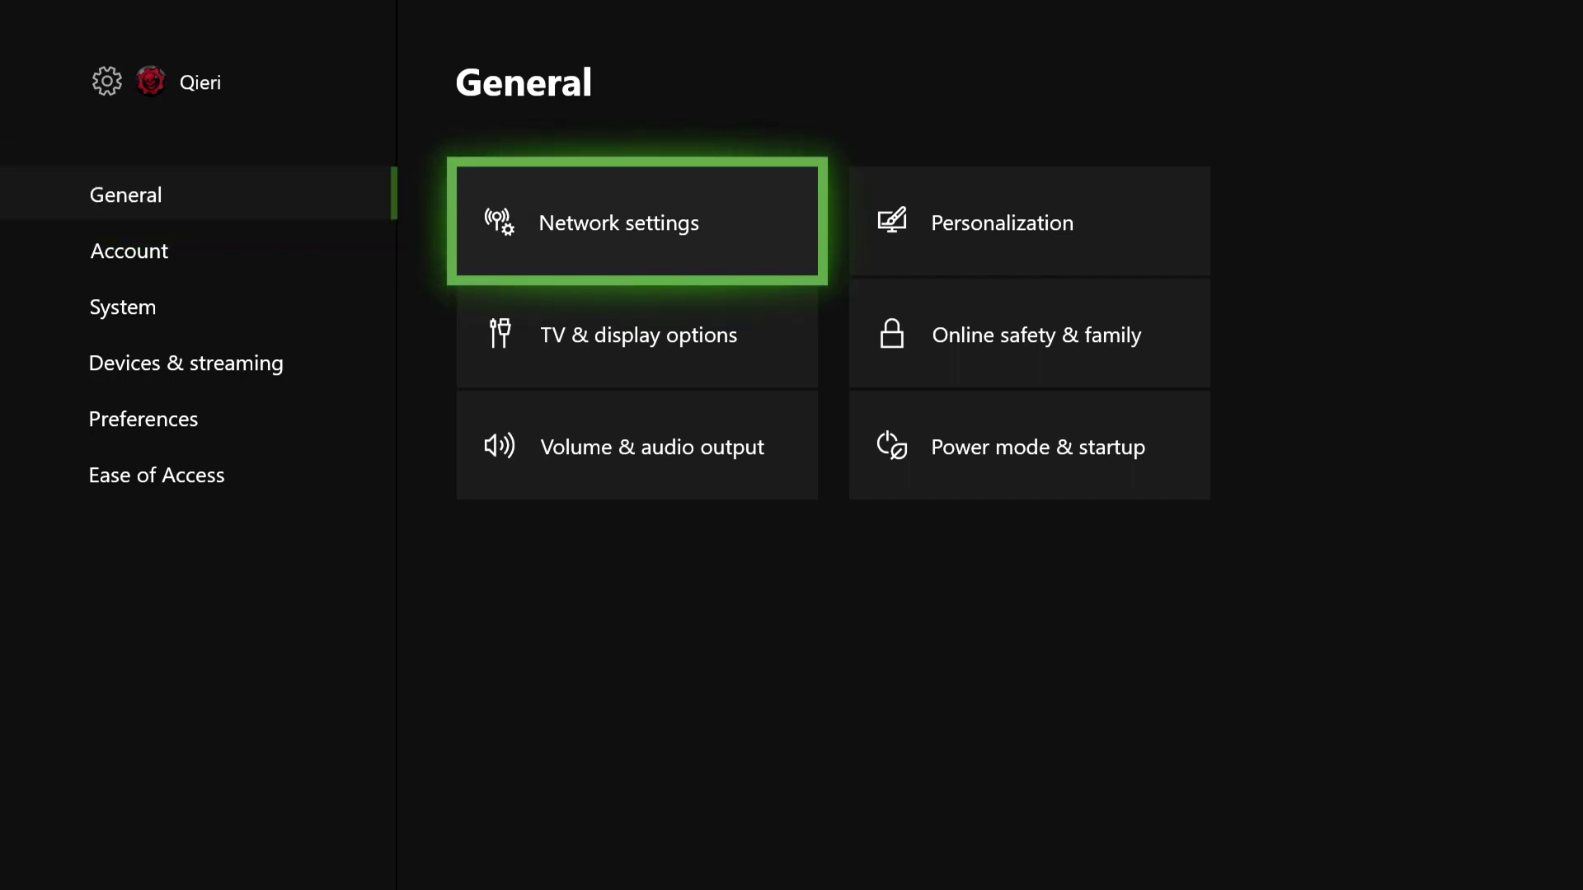
key("Return")
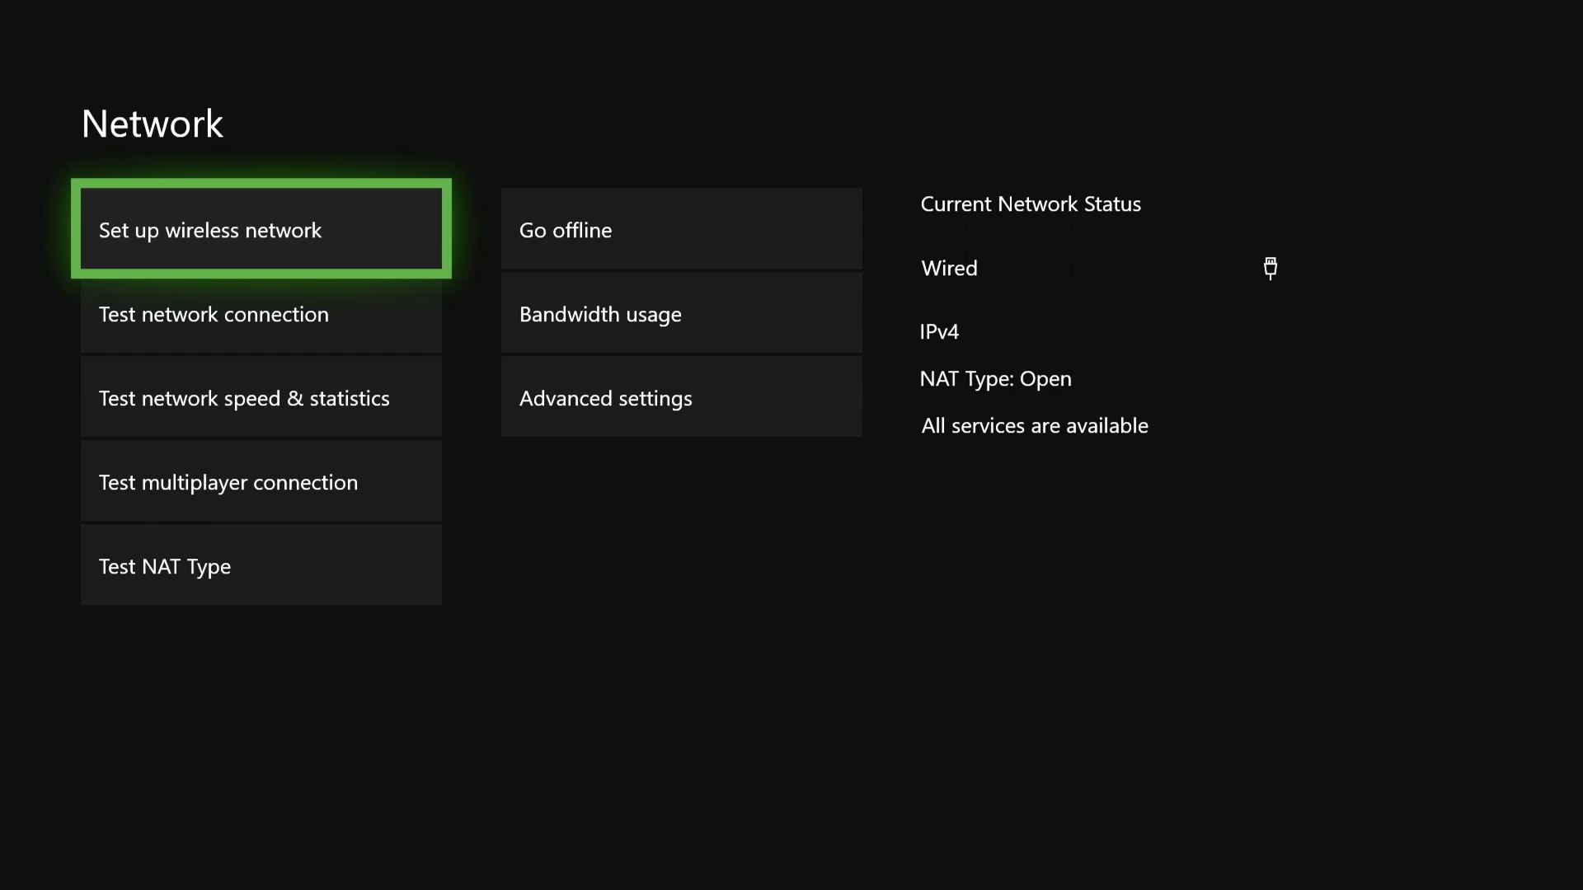
Run the wired speed test (46.12 Mbps down, 3.83 Mbps up, 29 ms), then return to Network
key("Down")
key("Down")
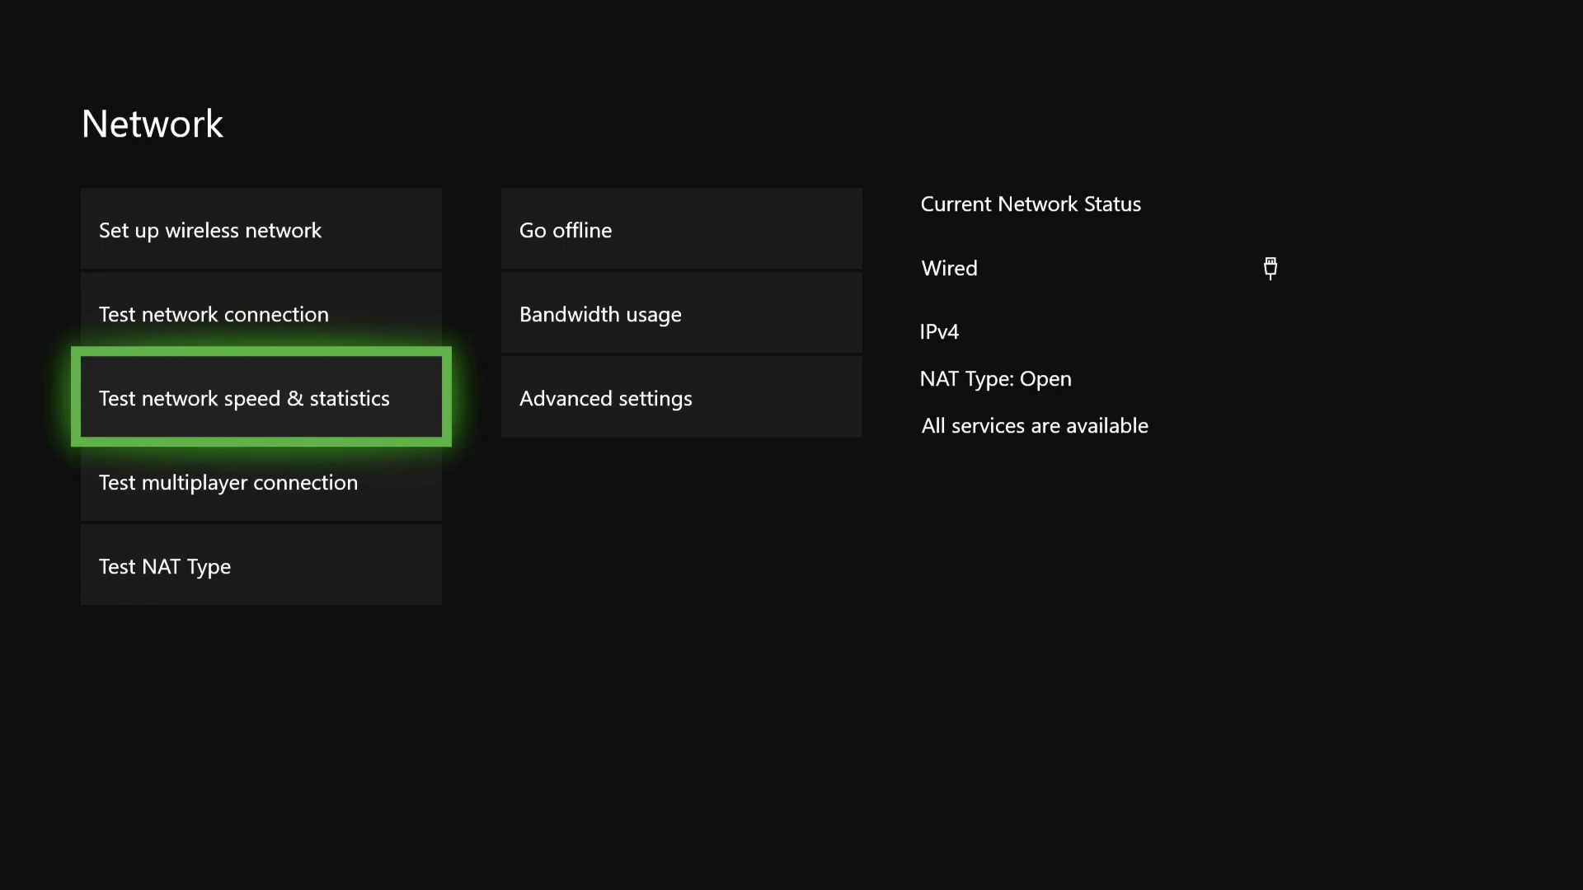
key("Return")
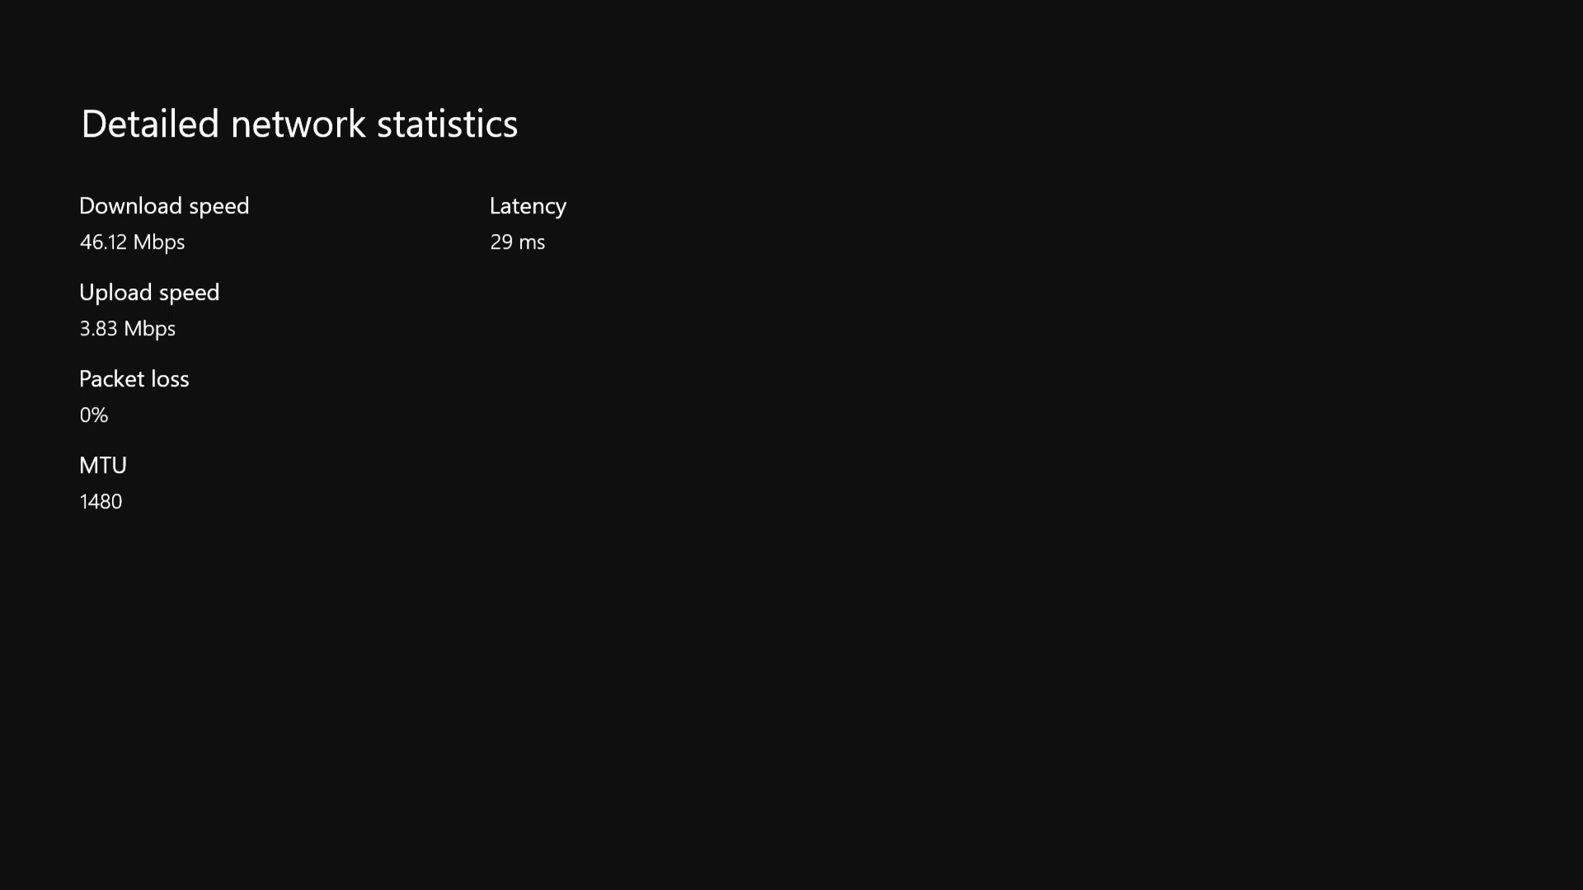
key("Escape")
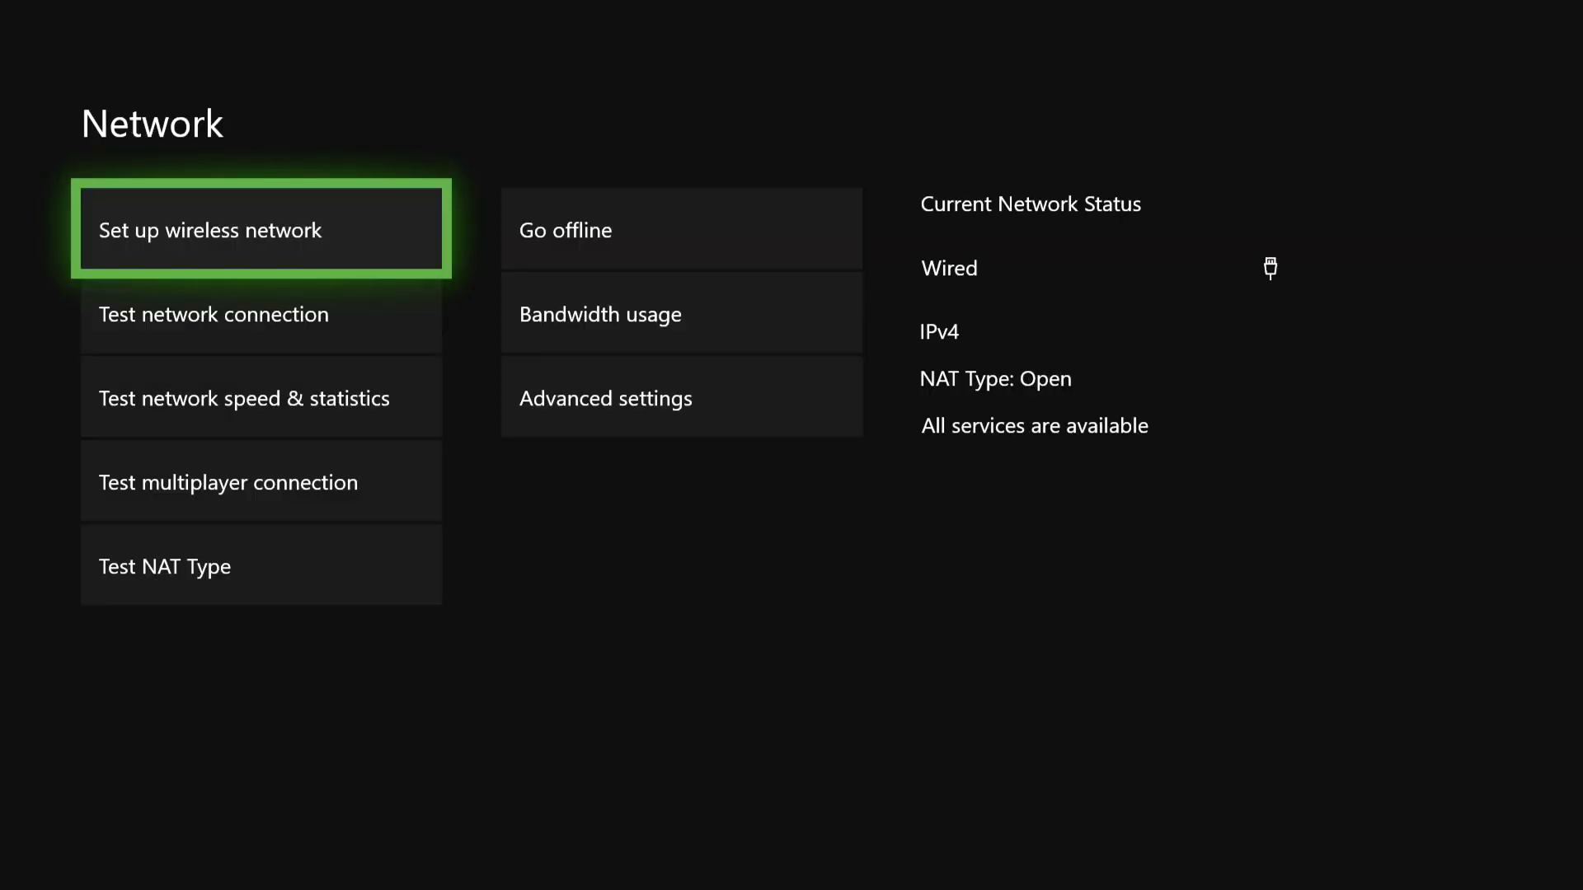
Open Advanced settings from the Network page to view the wired IPv4, DNS, MAC and port details
key("Right")
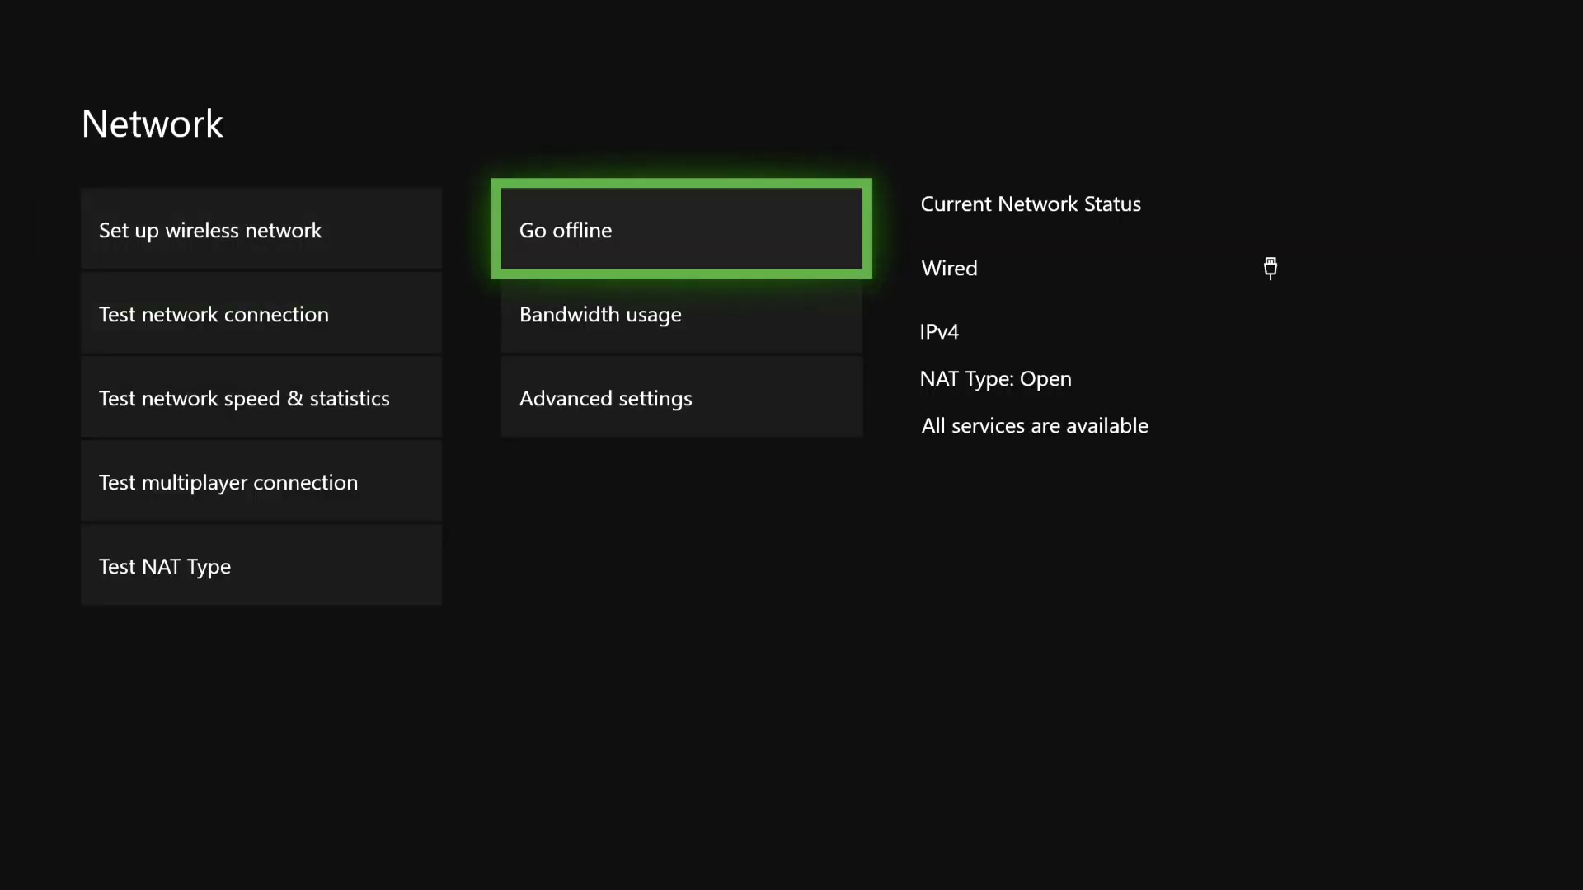
key("Down")
key("Down")
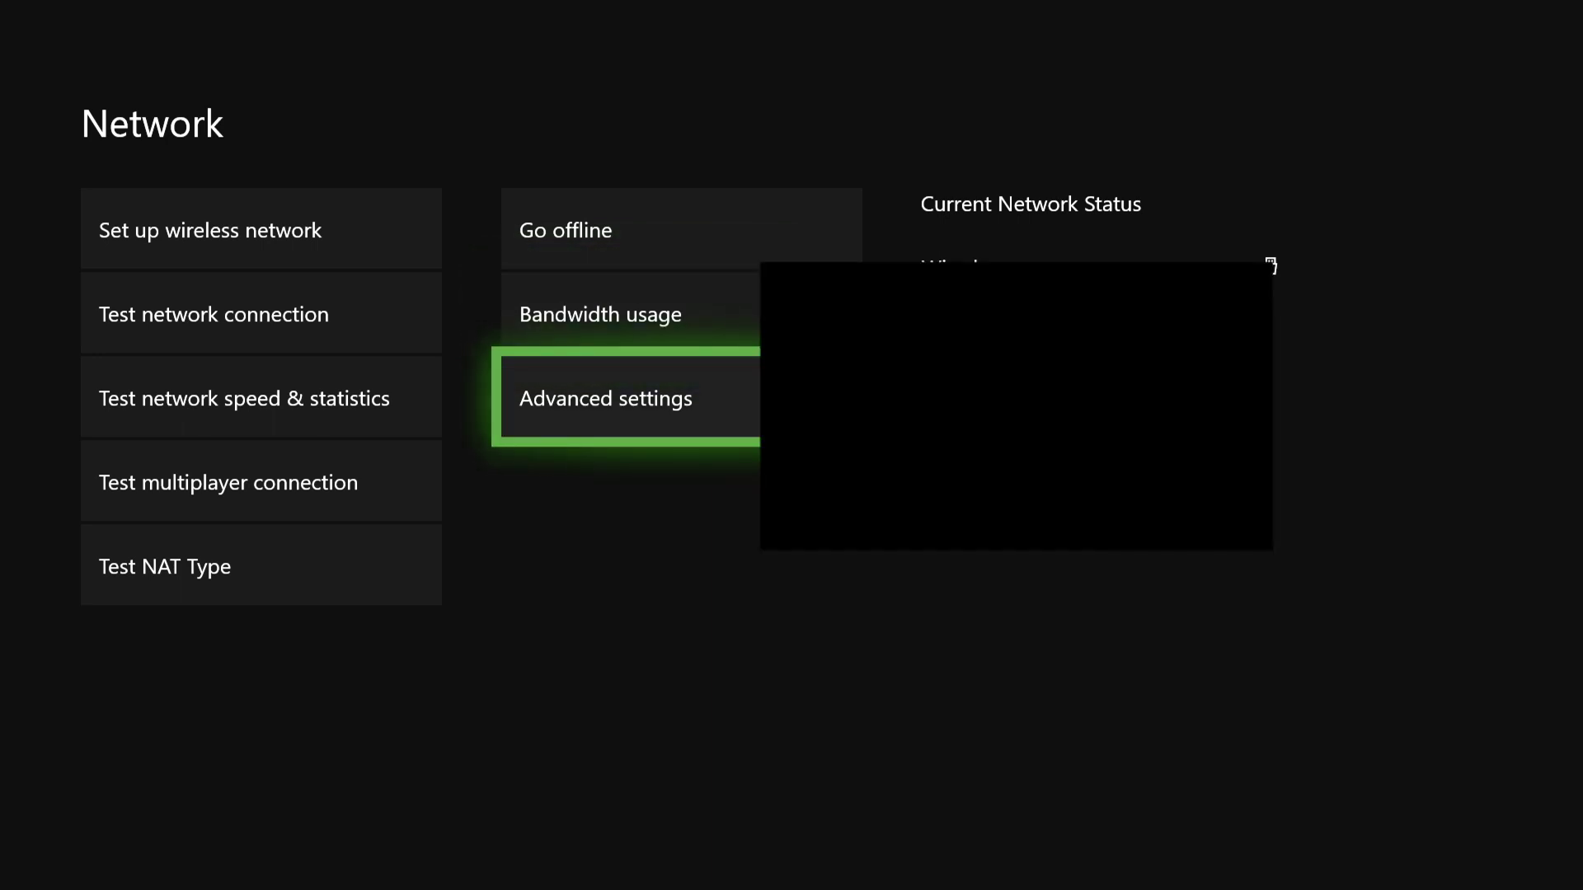
key("Return")
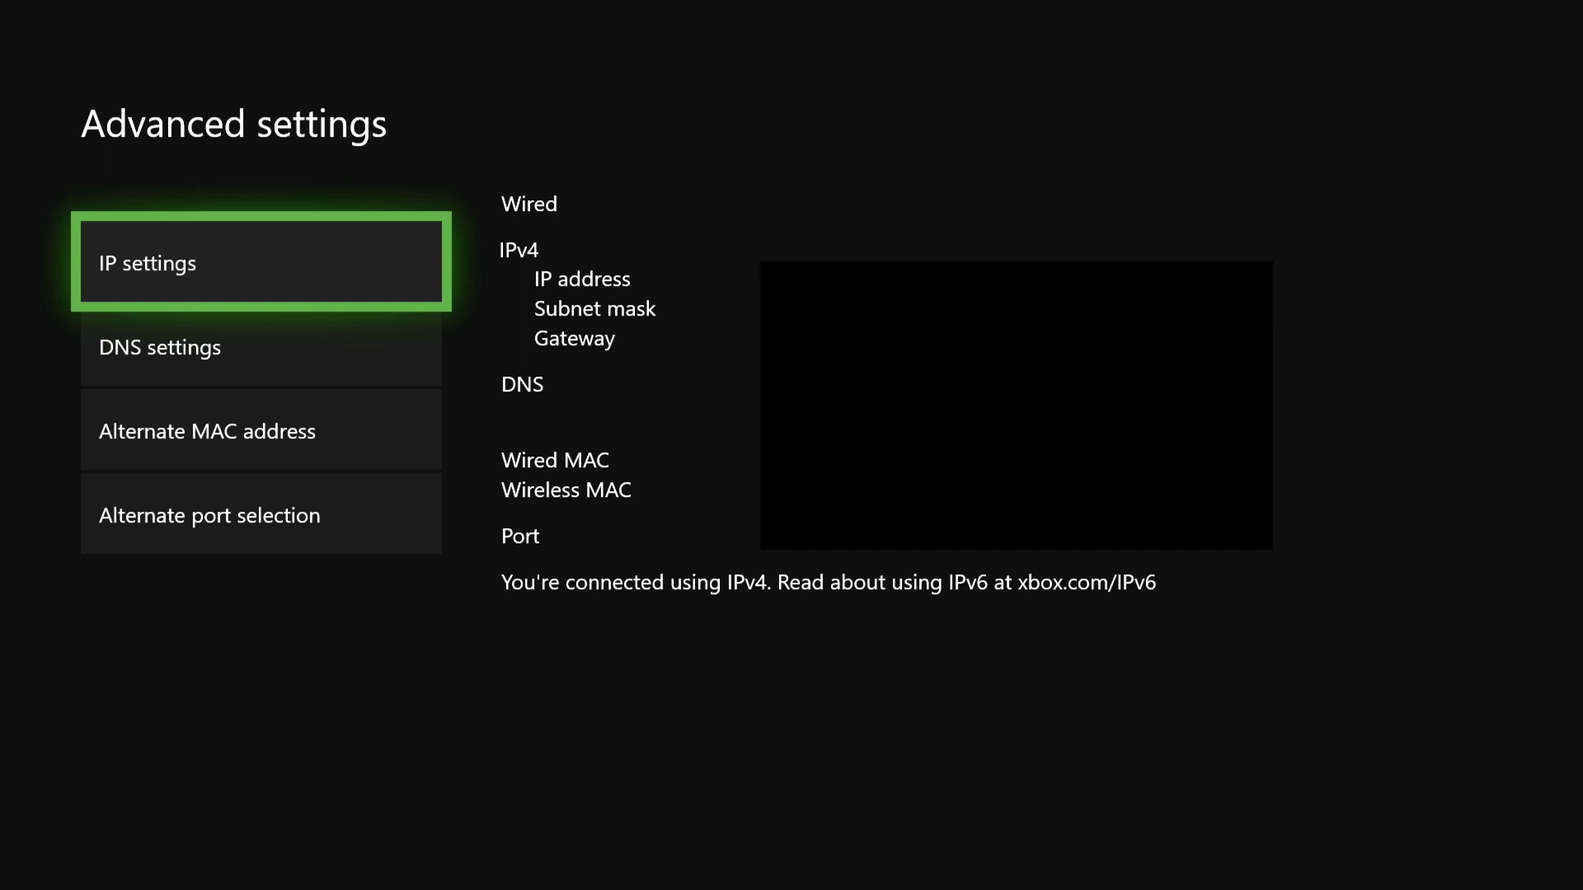